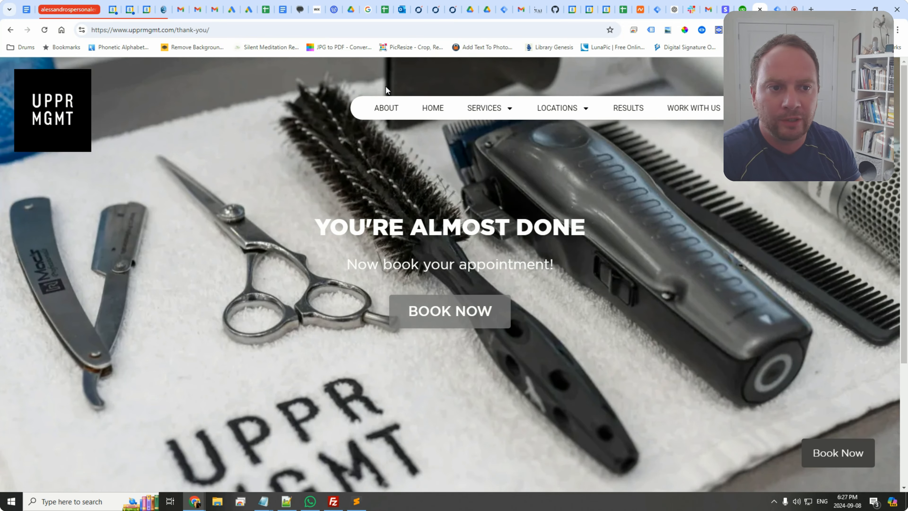
Step: Enable the Tag Assistant Legacy extension and reload the thank-you page
click(652, 29)
click(469, 166)
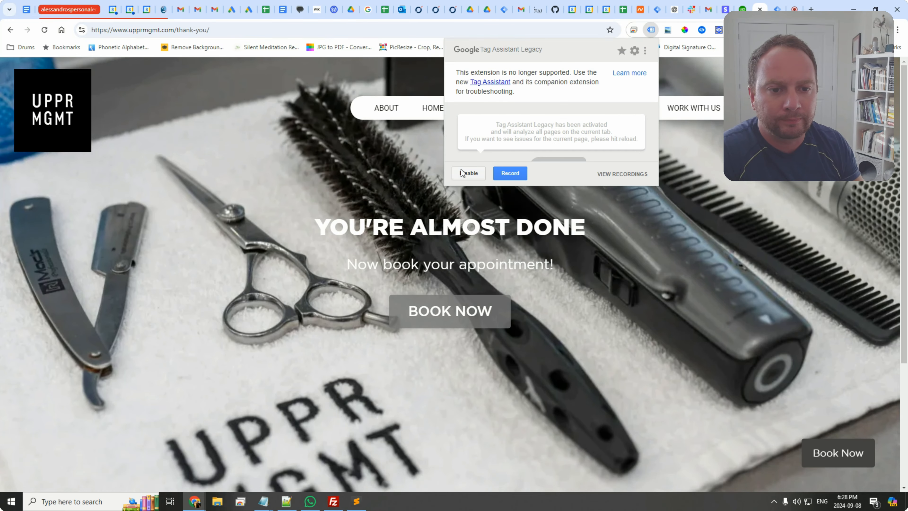
click(652, 31)
click(652, 30)
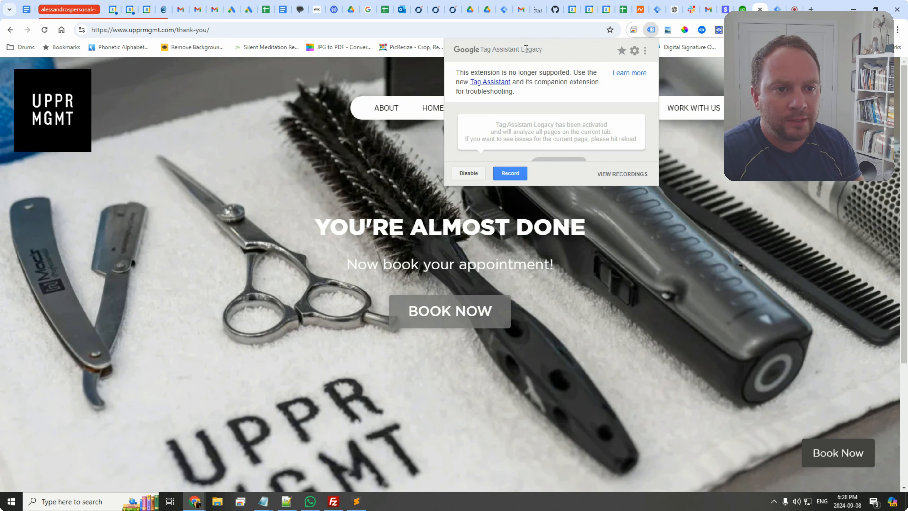
click(652, 31)
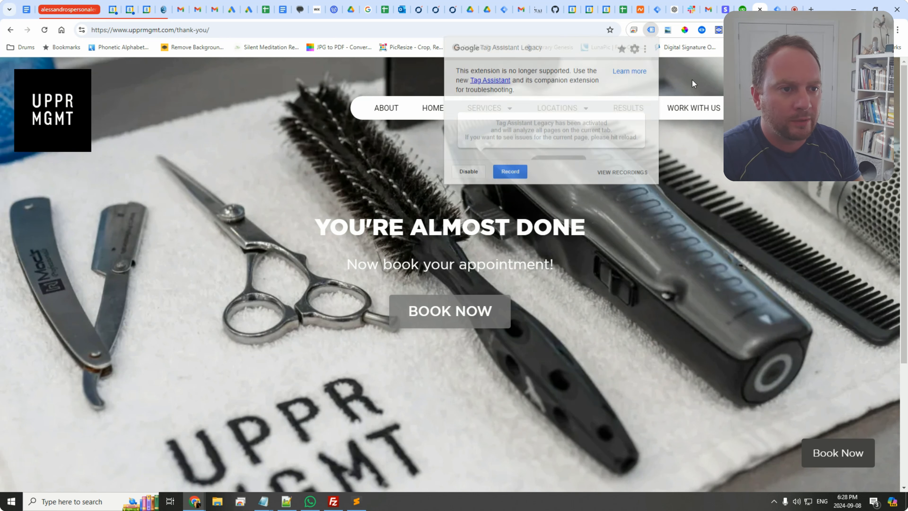
click(653, 30)
click(304, 159)
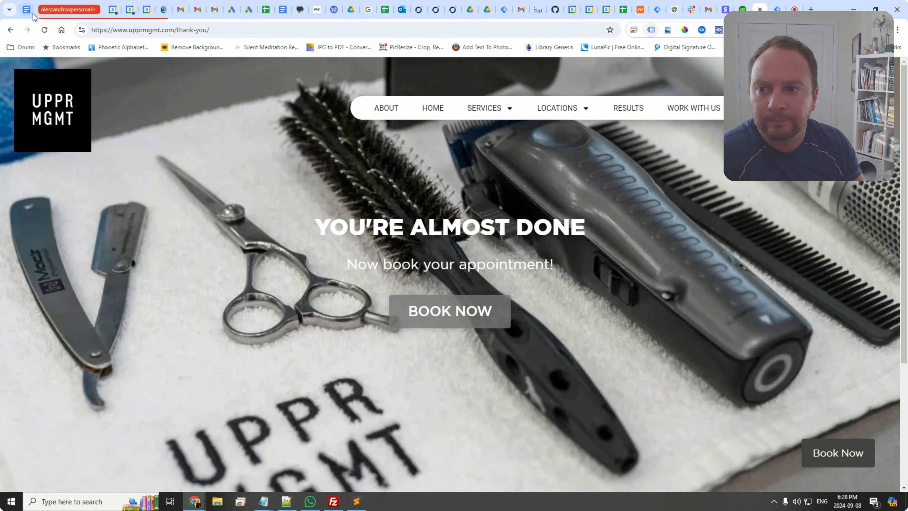
click(48, 29)
Step: Check the Tag Assistant tag analysis for the thank-you page
click(655, 32)
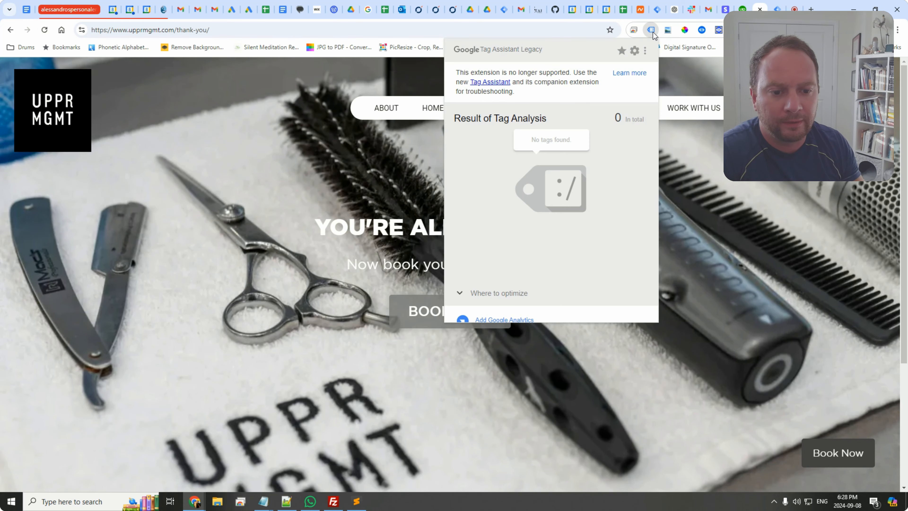
click(696, 191)
scroll(635, 205, down, 3)
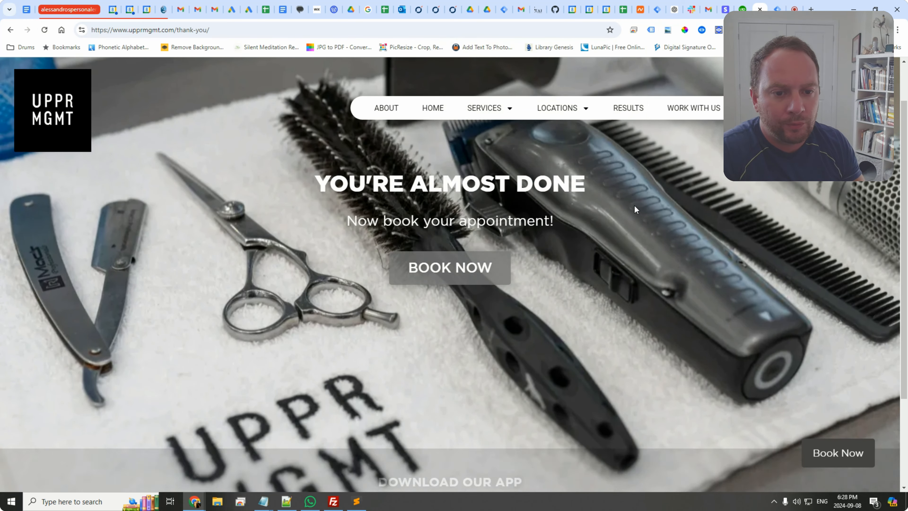
scroll(586, 213, up, 3)
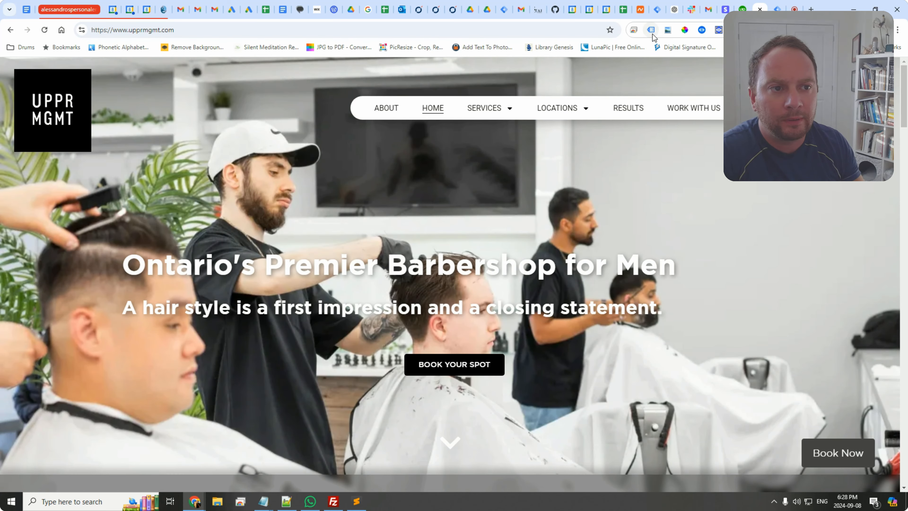
Step: Reload the site's home page and check which tags Tag Assistant detects there
click(652, 30)
scroll(305, 89, down, 3)
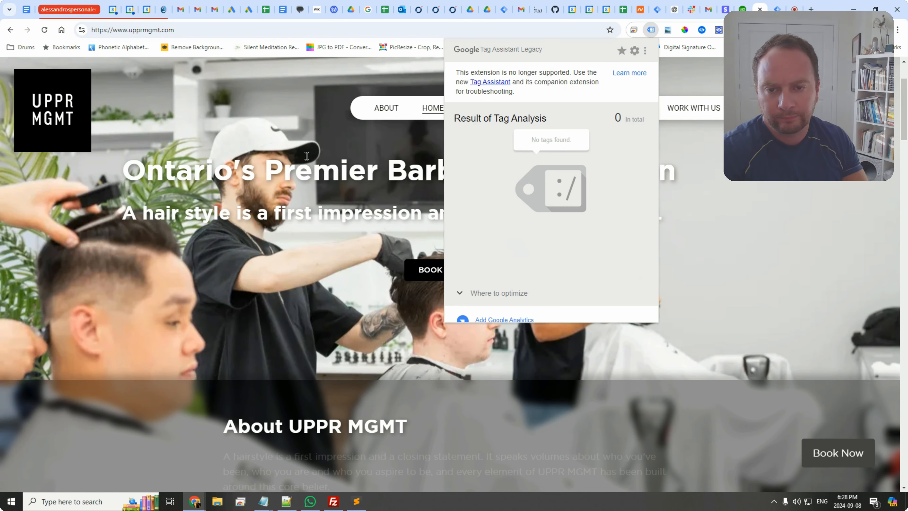
click(305, 89)
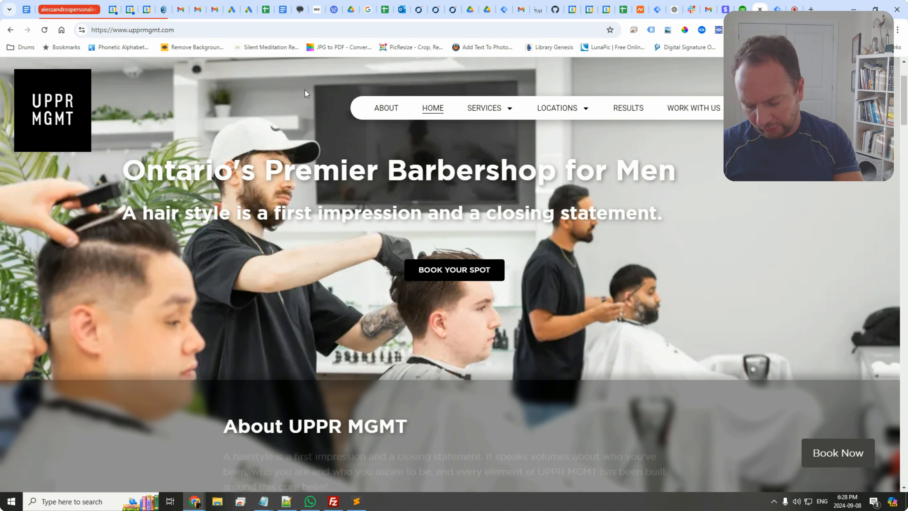
key(F5)
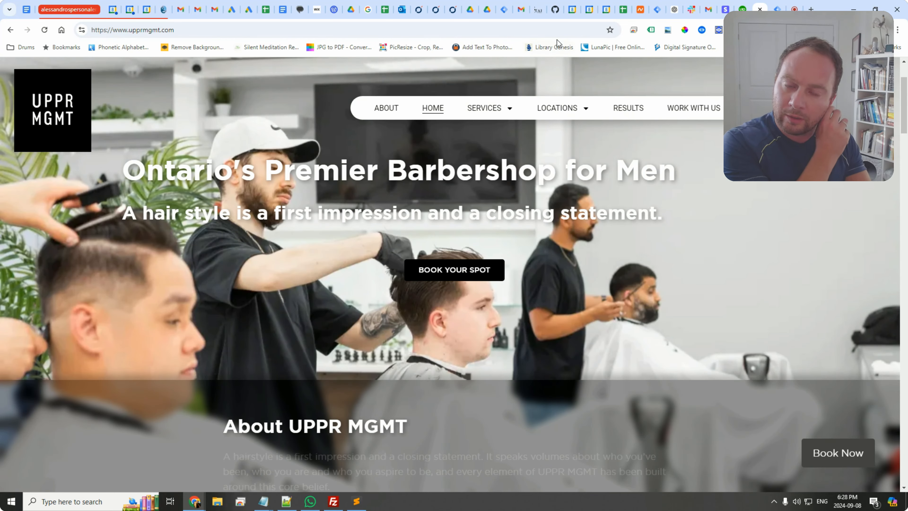
click(651, 30)
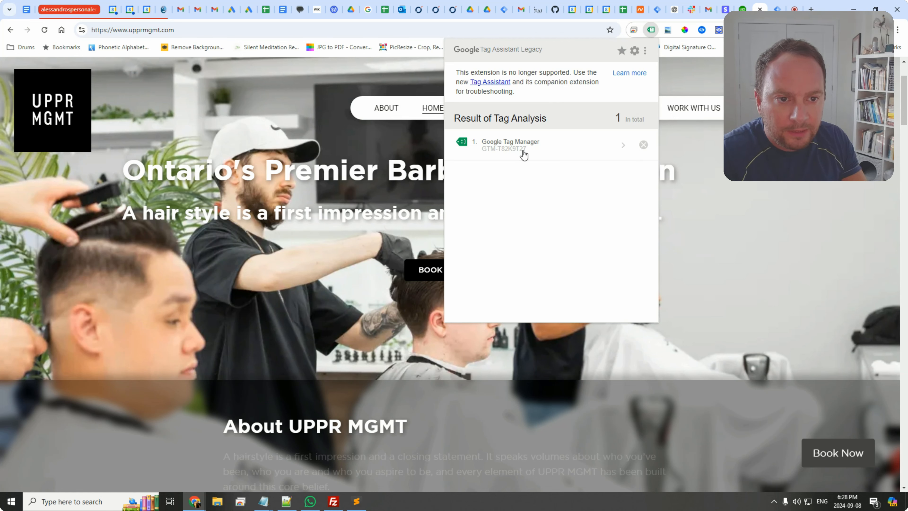
Step: Open the site's /thank-you/ page from the address bar
click(778, 9)
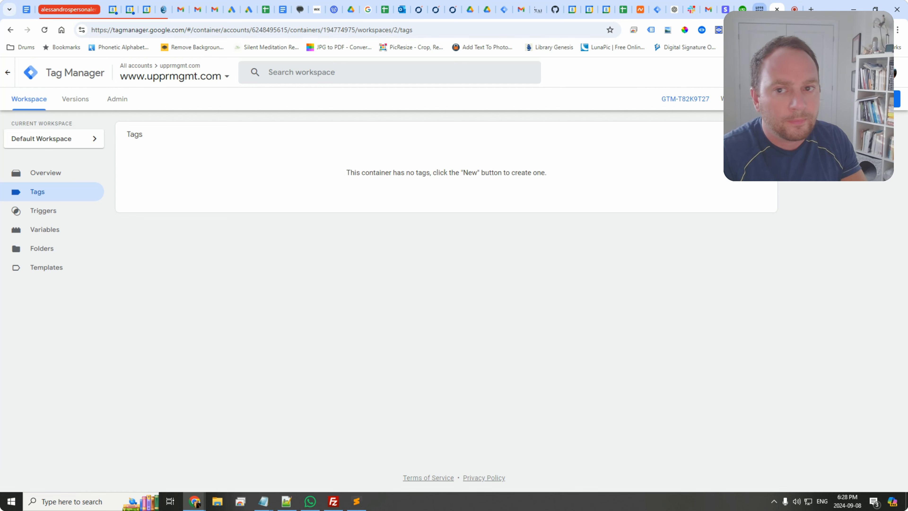
click(760, 9)
click(249, 30)
click(249, 30)
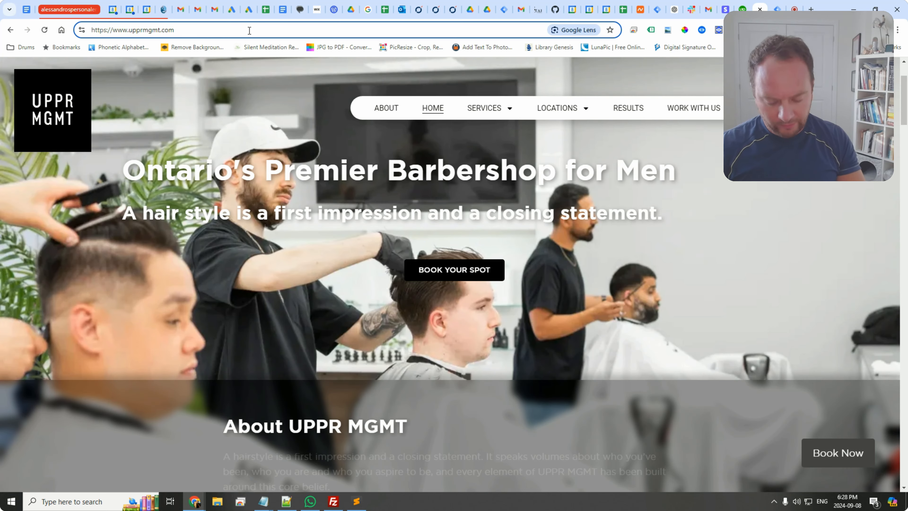
text(/)
key(Down)
key(Down)
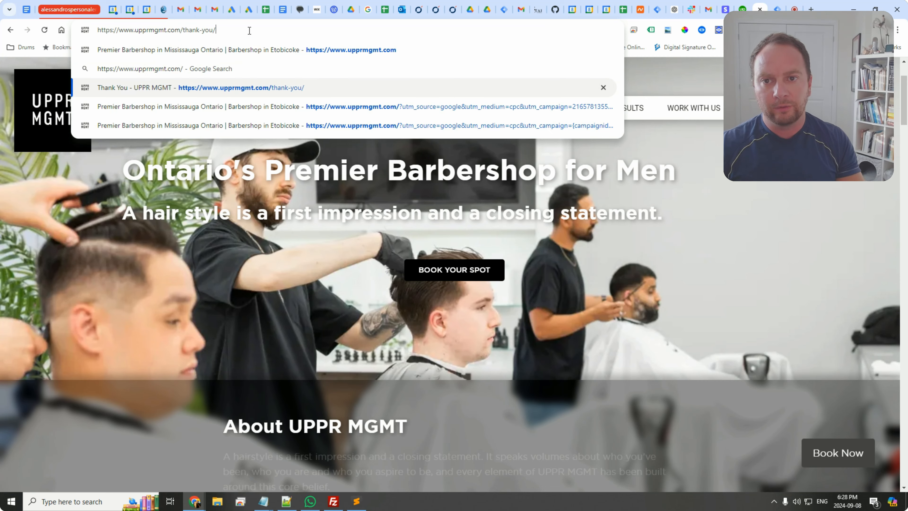
key(Return)
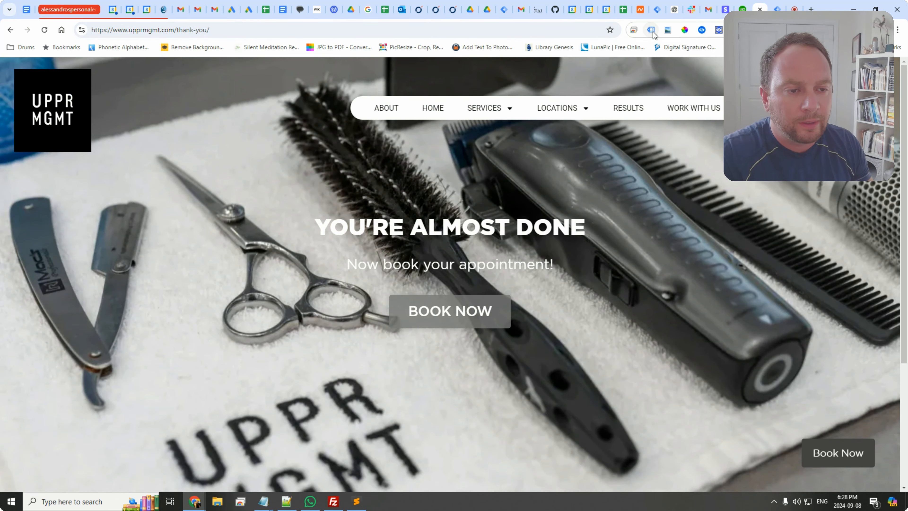
Step: Check the Tag Assistant tag analysis for the thank-you page
click(650, 31)
click(719, 208)
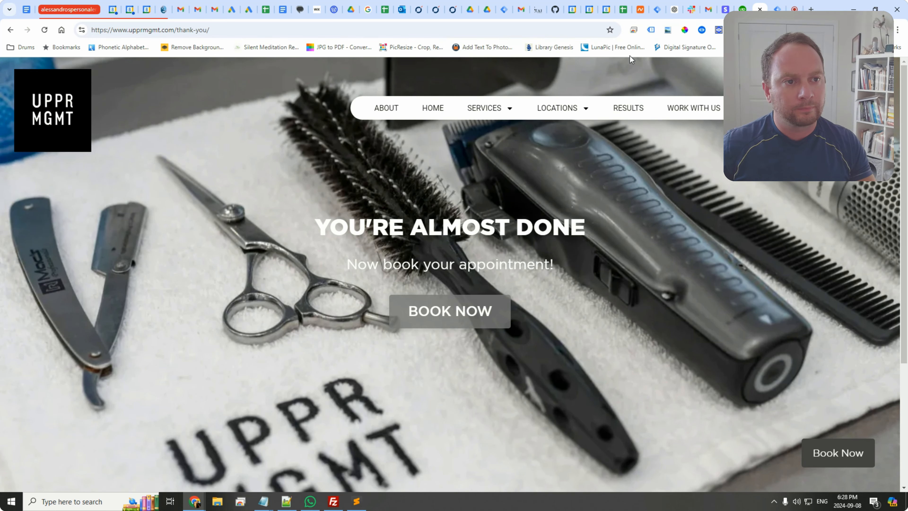
click(651, 30)
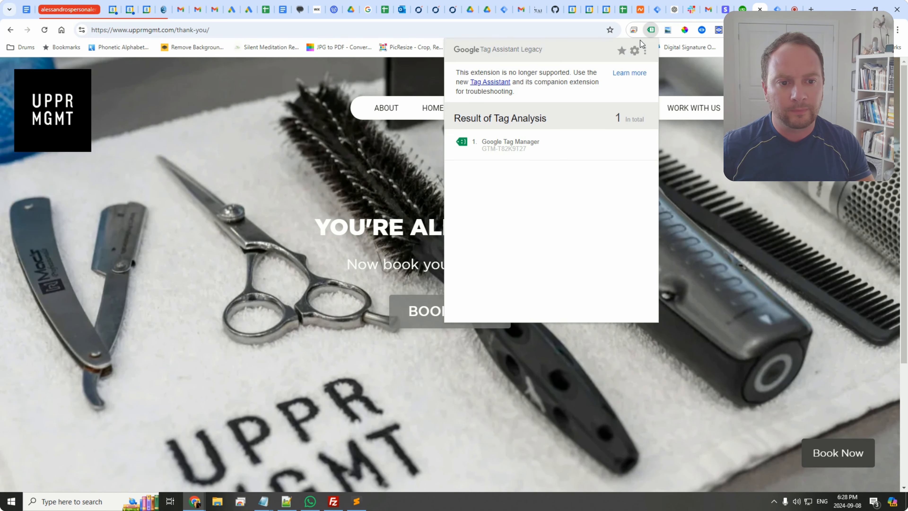
click(726, 227)
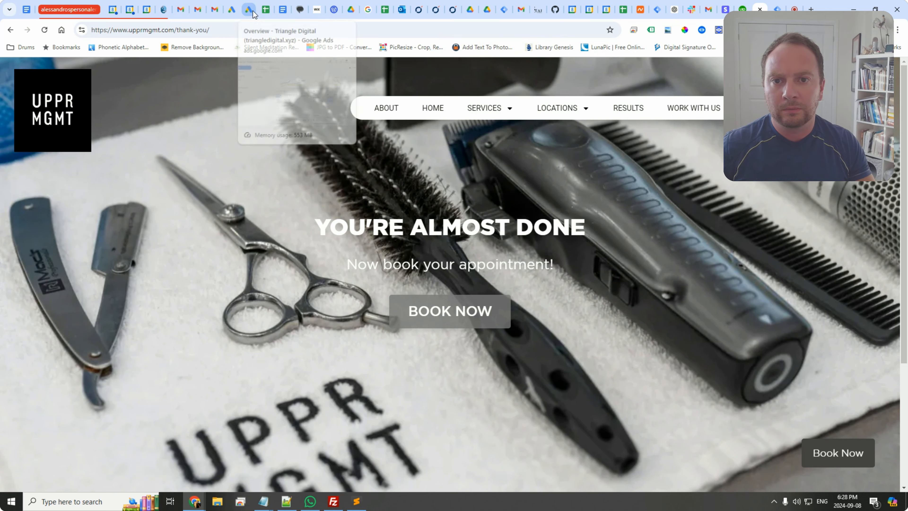
Step: In Google Ads, open the Reached Thank You Page conversion action from the conversion goals summary
click(229, 14)
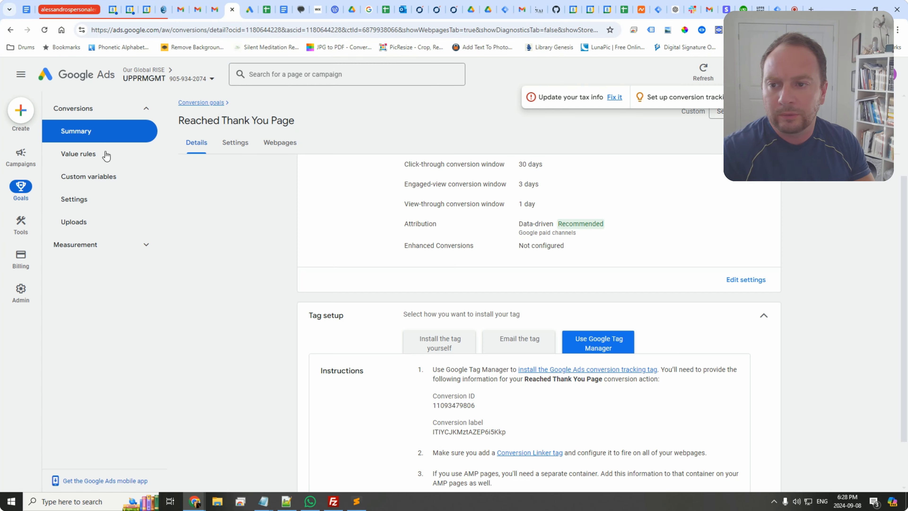
click(33, 154)
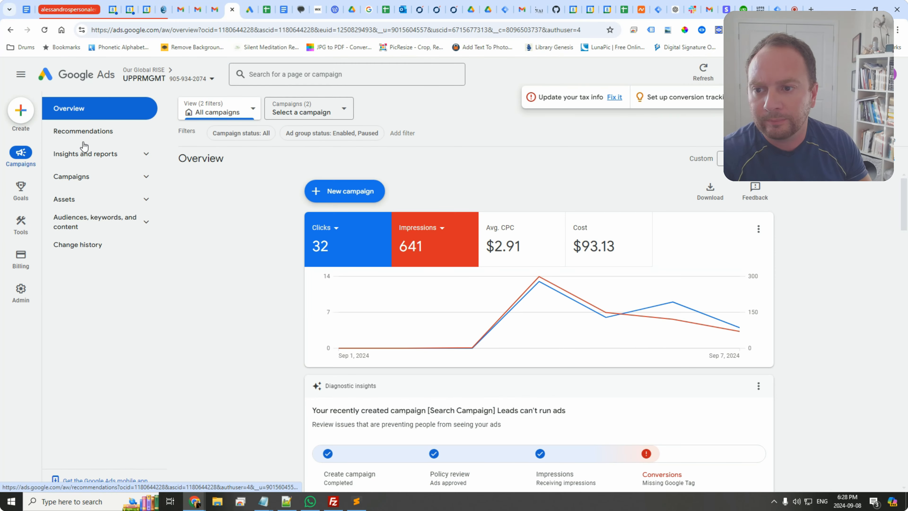
click(22, 189)
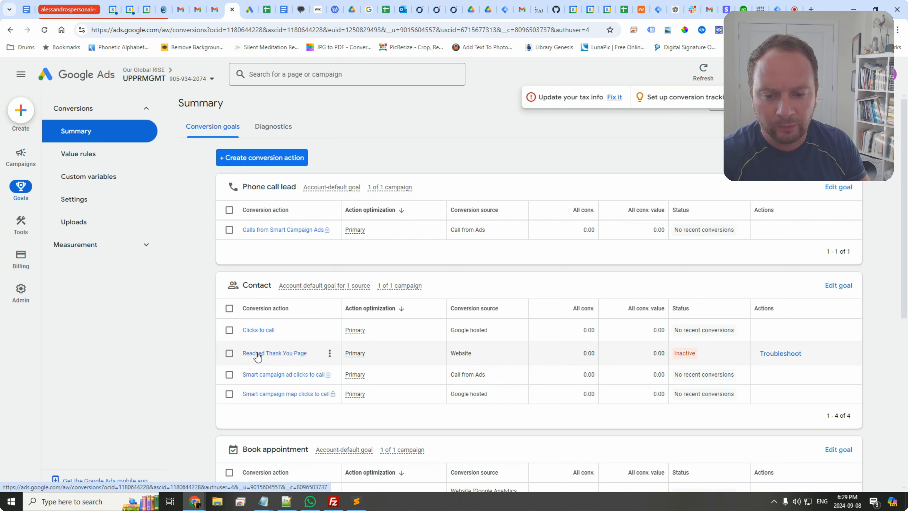
click(258, 354)
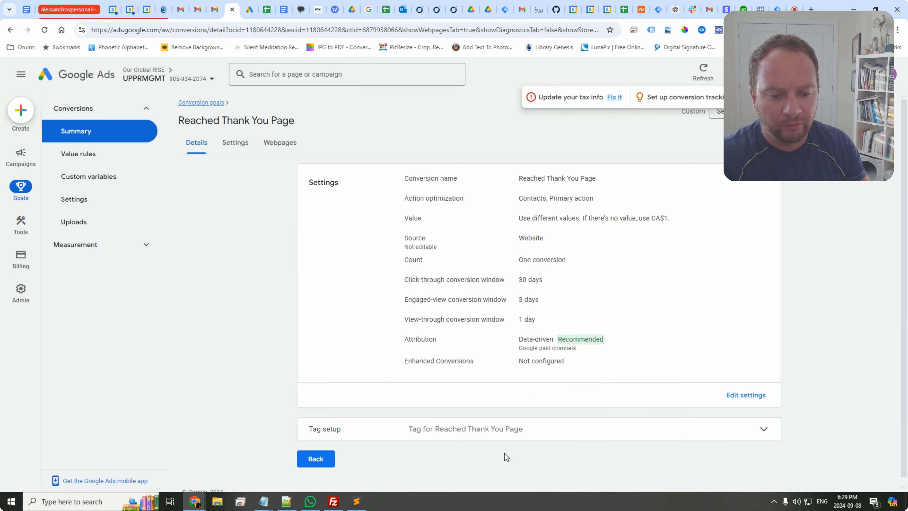
Step: Expand the conversion's tag setup and choose the Use Google Tag Manager option
scroll(511, 374, down, 1)
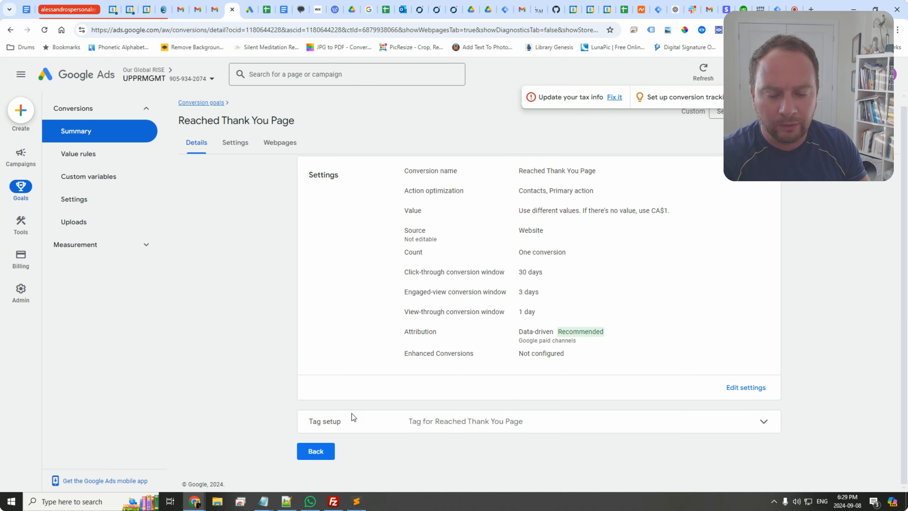
click(470, 422)
scroll(464, 421, down, 3)
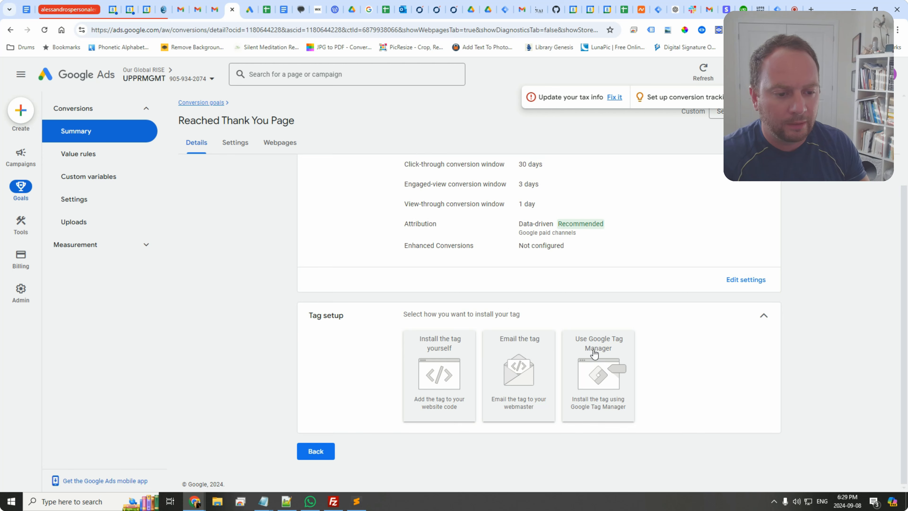
click(596, 353)
scroll(597, 356, down, 2)
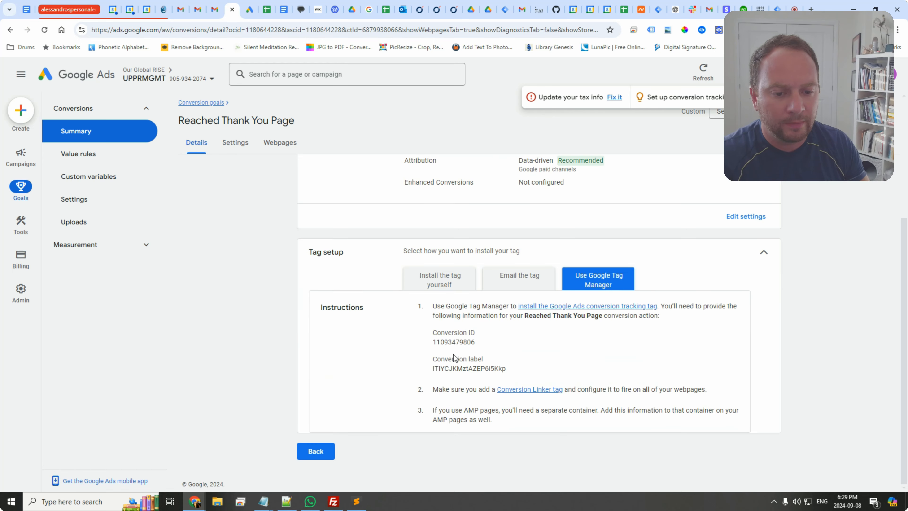
Step: Copy the conversion ID from the Tag Manager instructions
double_click(456, 343)
right_click(456, 342)
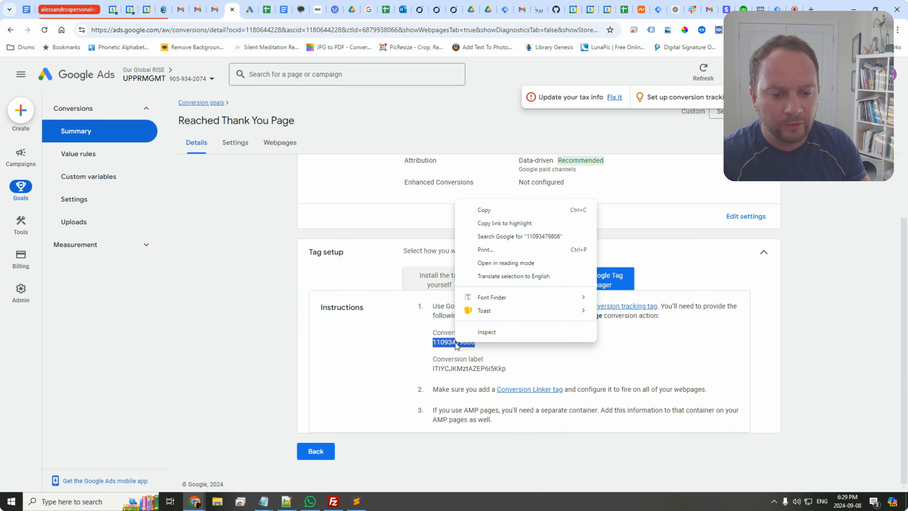
click(503, 211)
Step: Create a new tag in Tag Manager named Google Ads - Conversion Tracking Tag (Thank You Page)
click(778, 9)
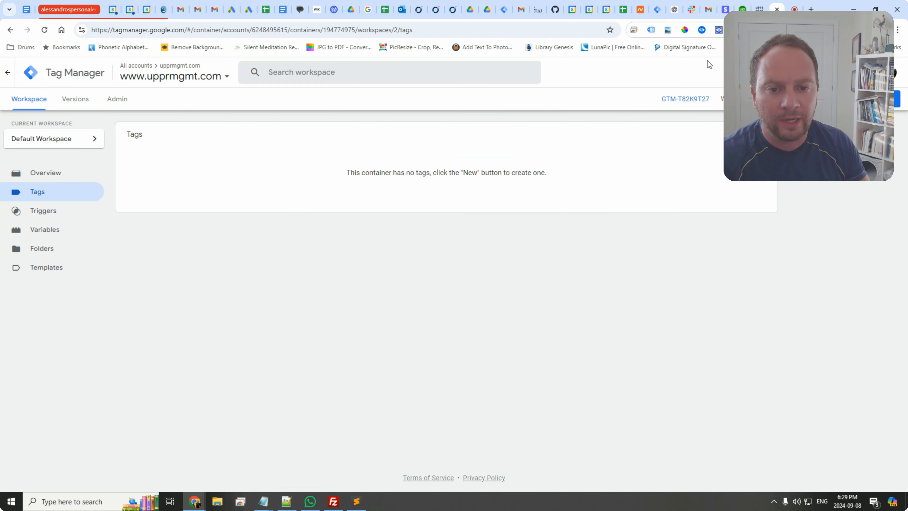
click(897, 99)
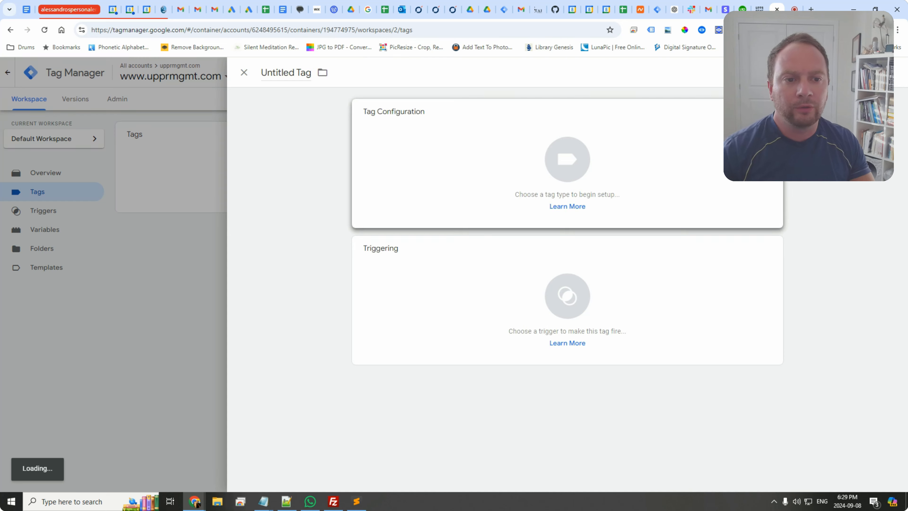
click(298, 76)
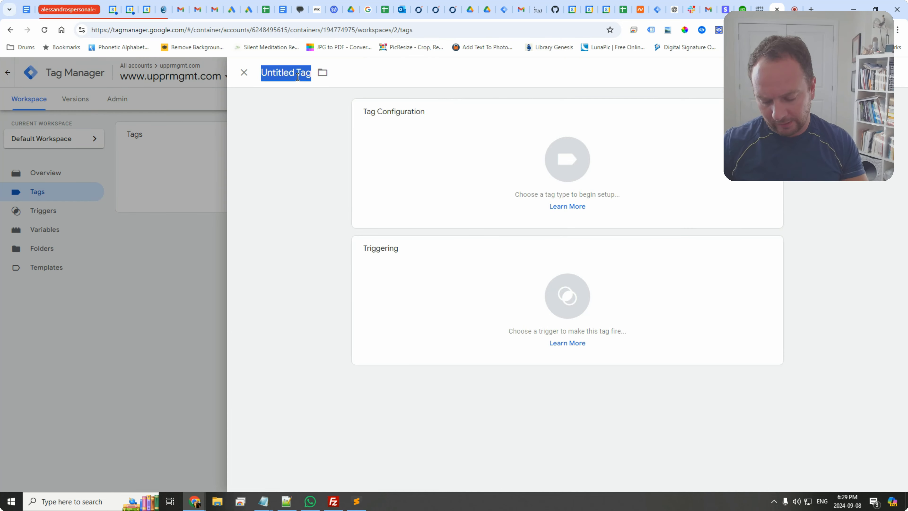
text(Conversion Tr)
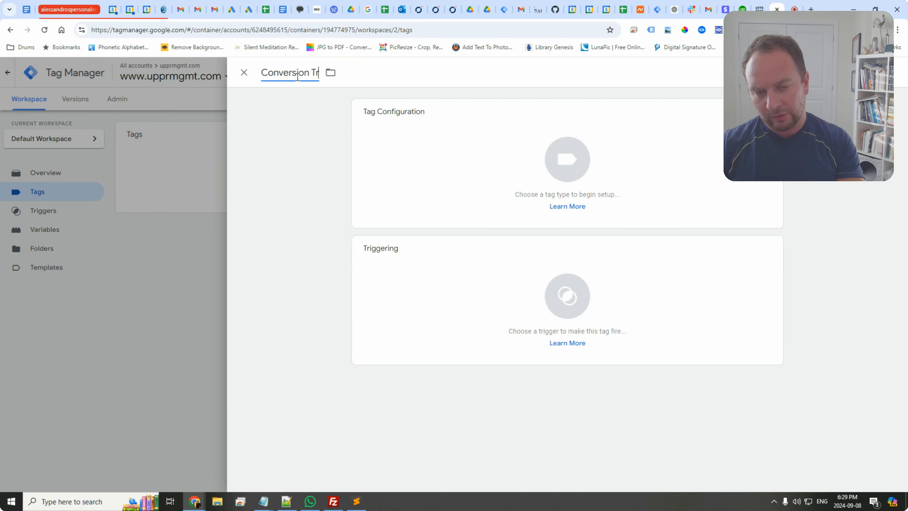
text(acking Tag)
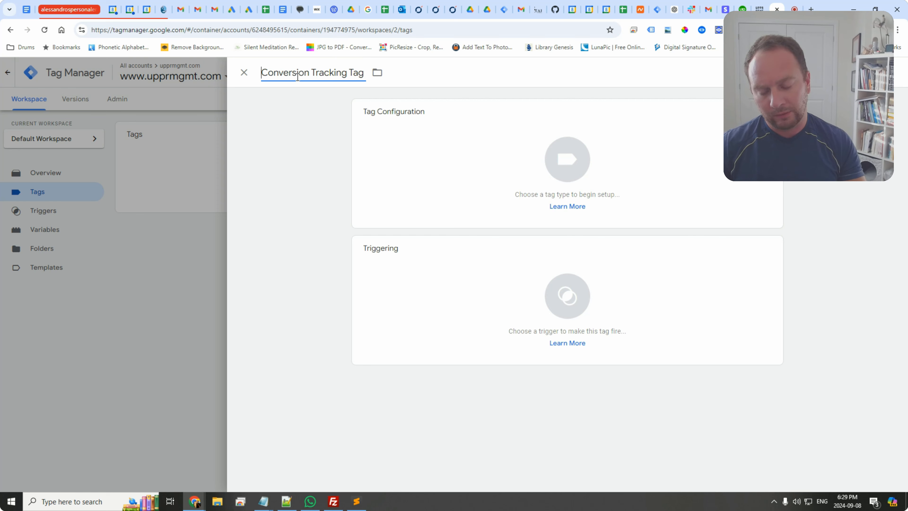
text(Google Ads)
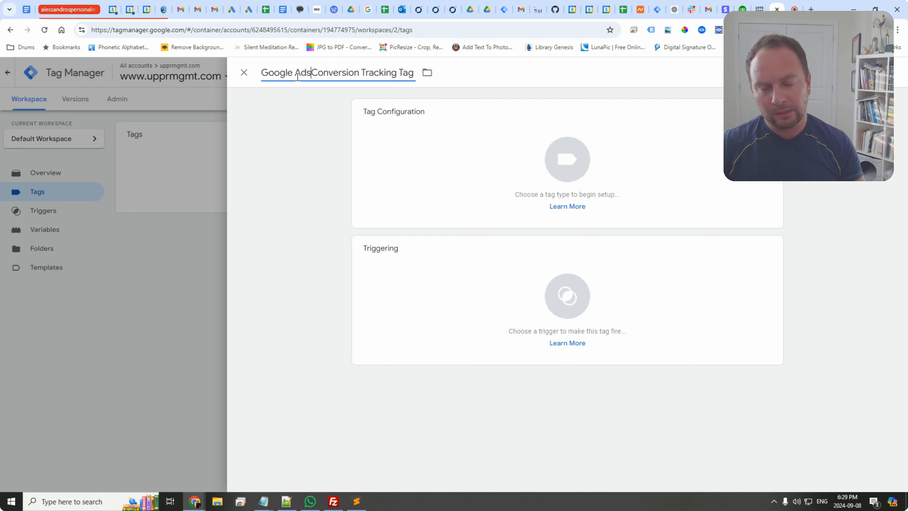
text( - )
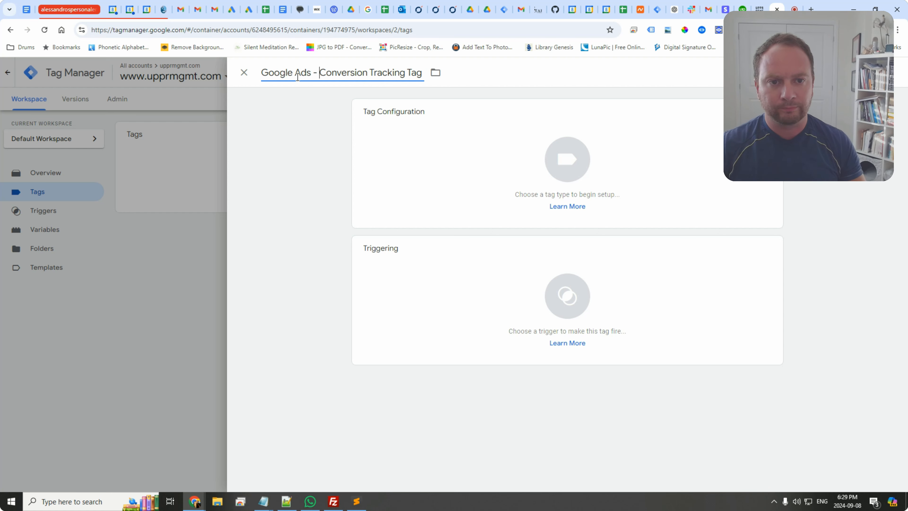
text( ()
text(Thjank)
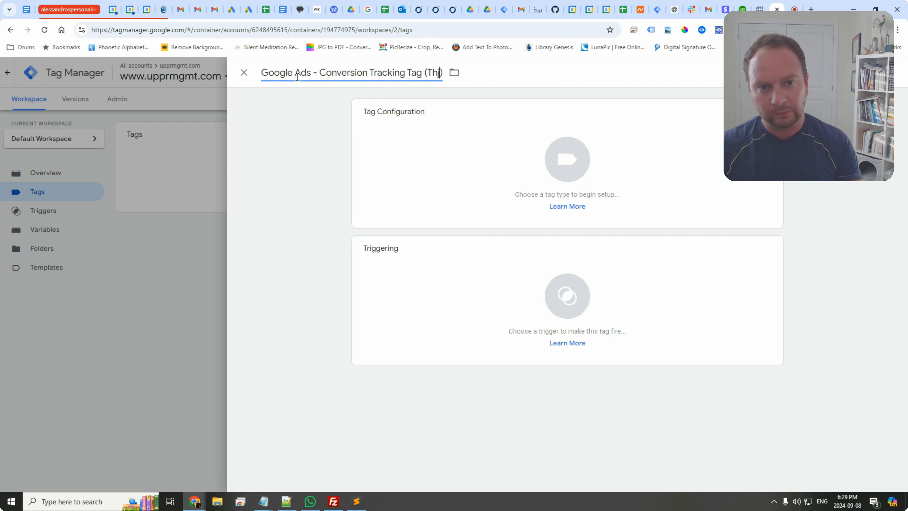
key(BackSpace)
key(BackSpace)
key(BackSpace)
key(BackSpace)
text(ank You Page)
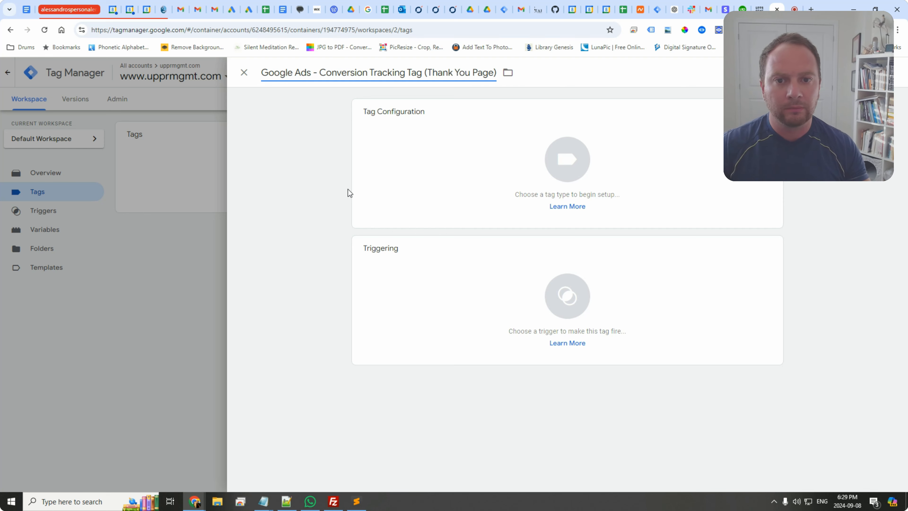
Step: Set the tag type to Google Ads Conversion Tracking and paste the copied conversion ID into its Conversion ID field
click(550, 171)
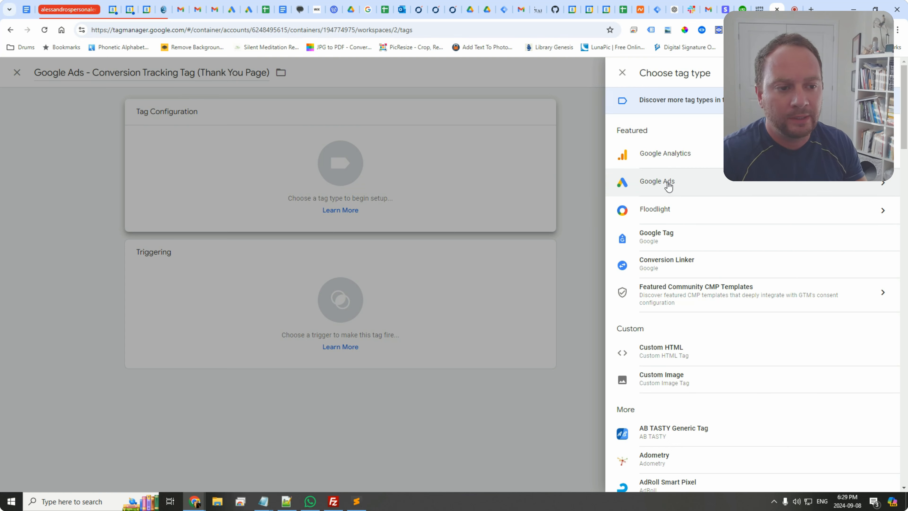
click(555, 175)
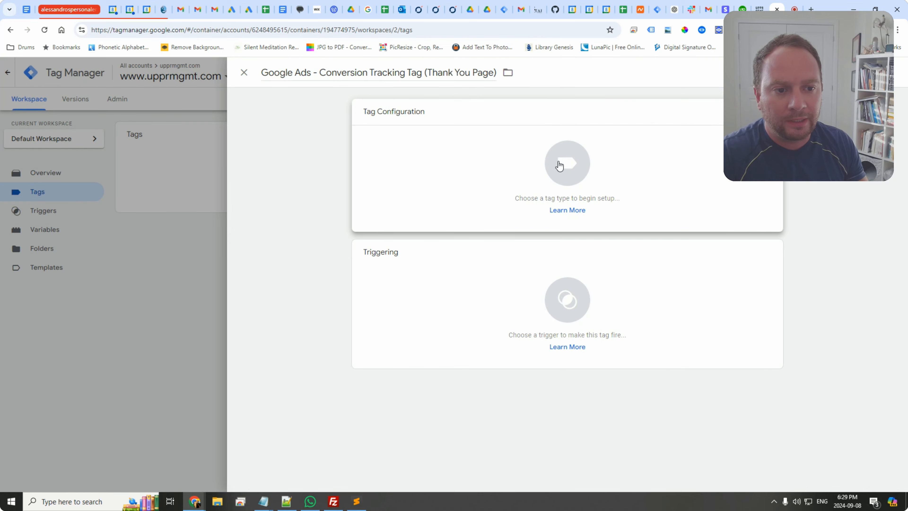
click(559, 166)
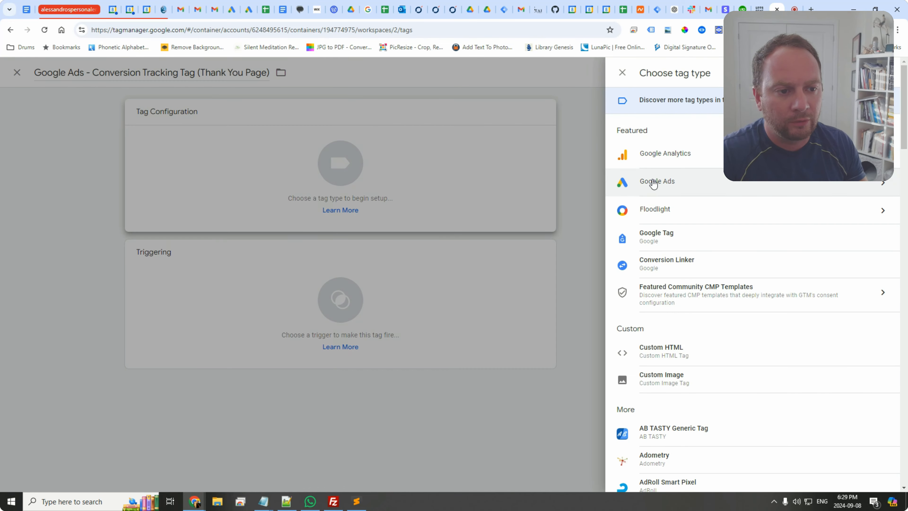
click(654, 182)
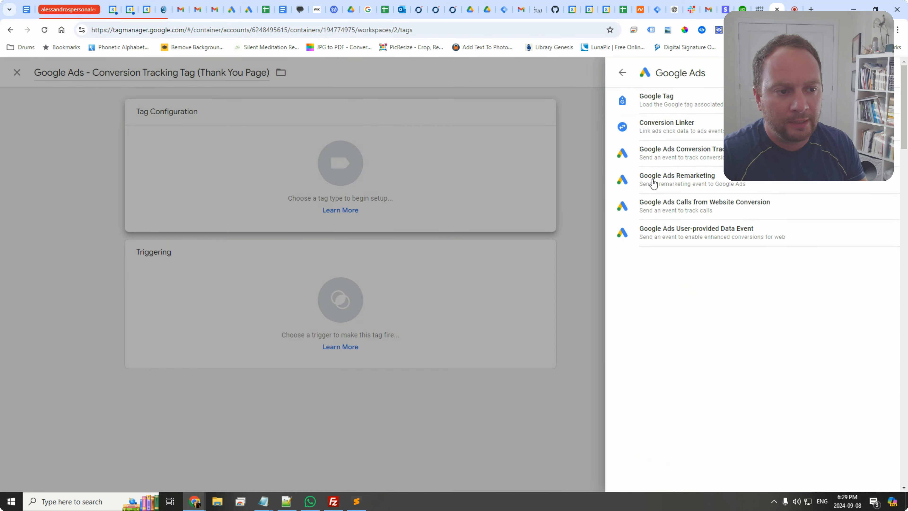
click(674, 157)
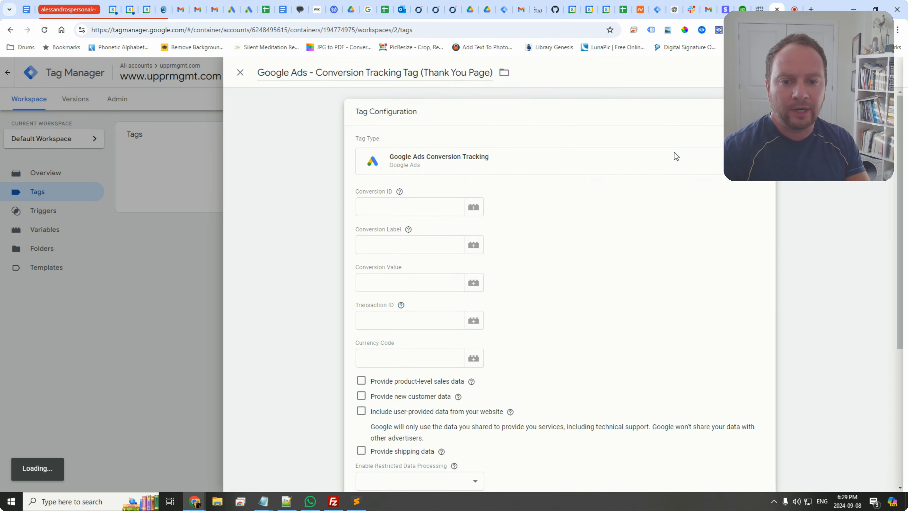
click(432, 213)
key(ctrl+v)
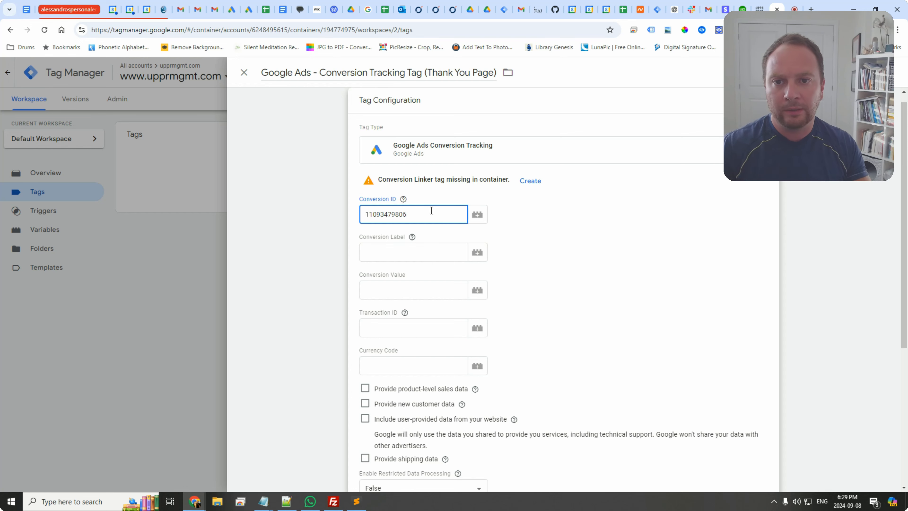
Step: Copy the conversion label from the Google Ads tag instructions and paste it into the tag's Conversion Label field
click(232, 9)
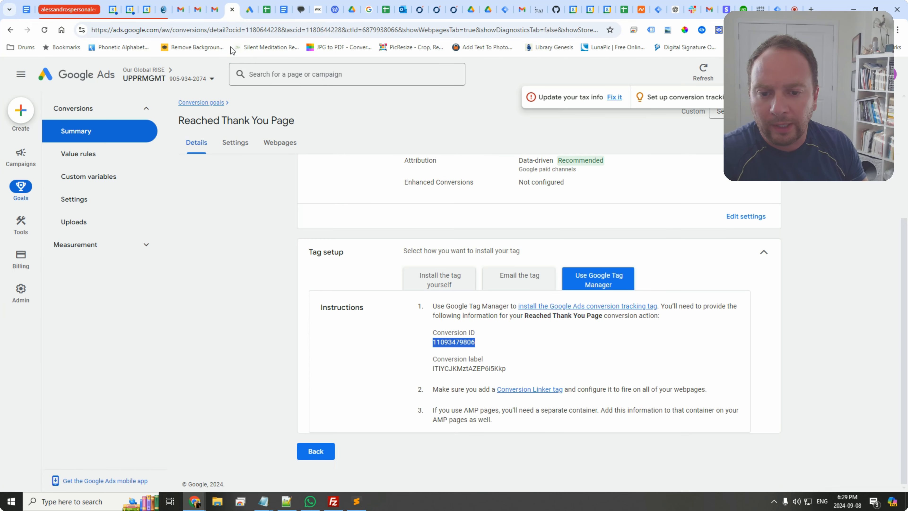
double_click(473, 368)
key(ctrl+c)
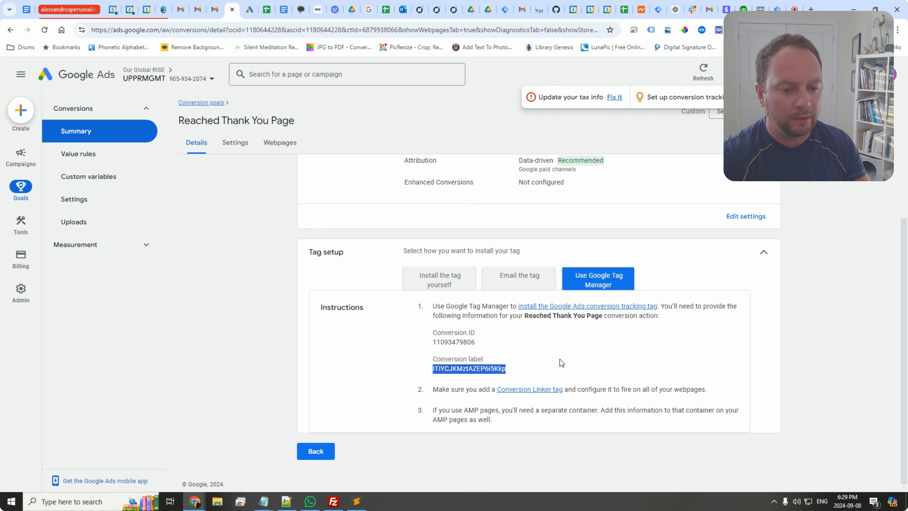
click(540, 374)
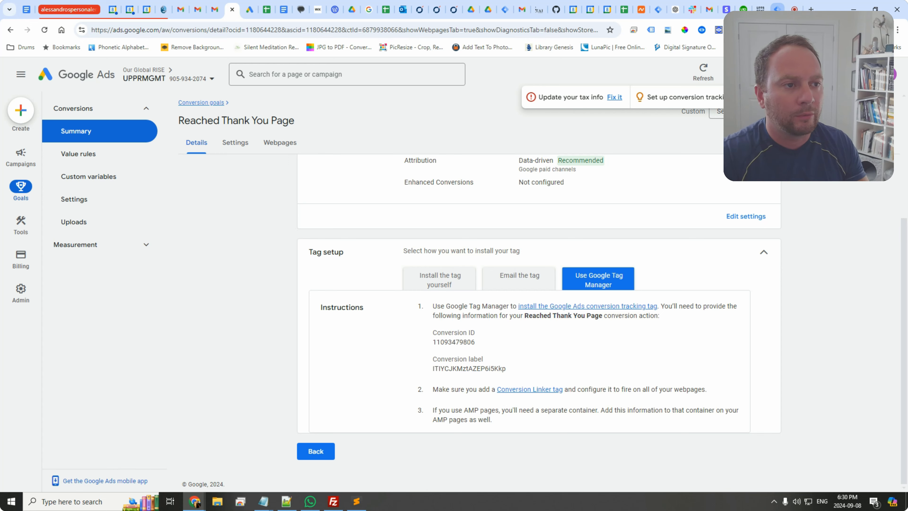
click(777, 9)
click(409, 252)
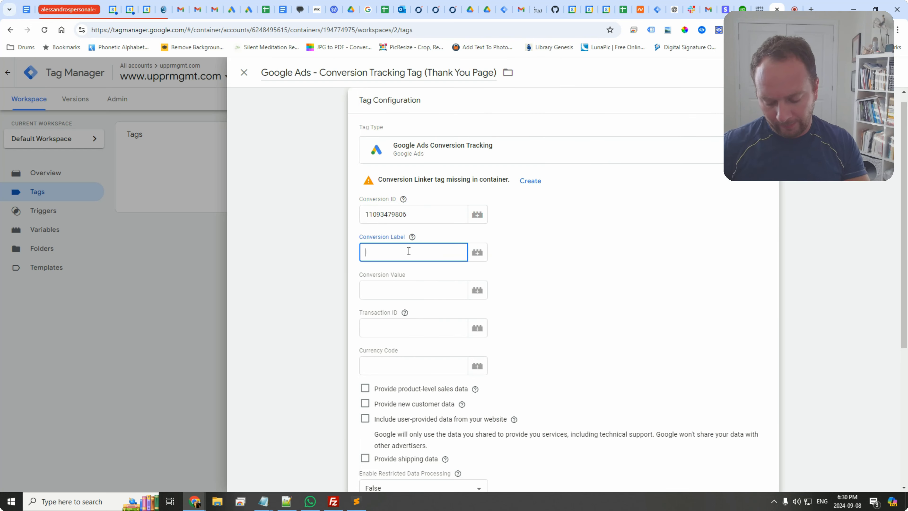
key(ctrl+v)
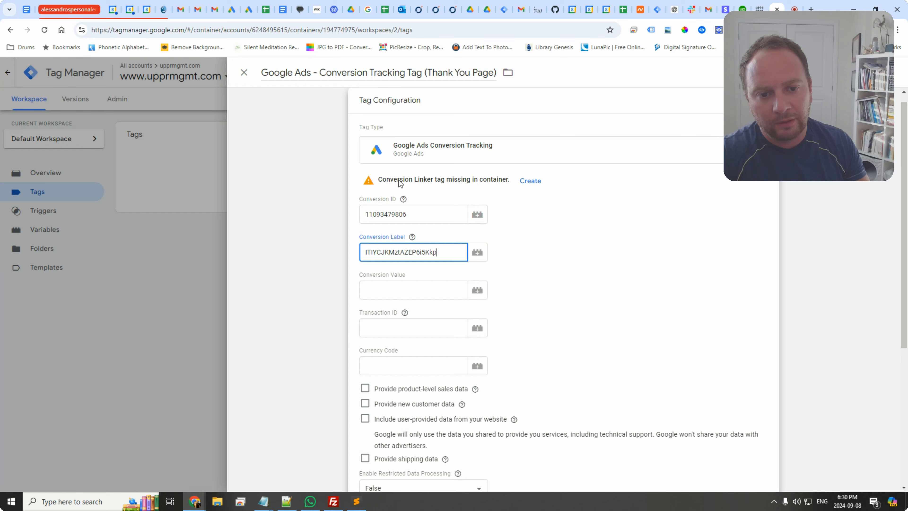
Step: Create the missing Conversion Linker tag, name it Conversion Linker, and save it with its All Pages trigger
click(533, 182)
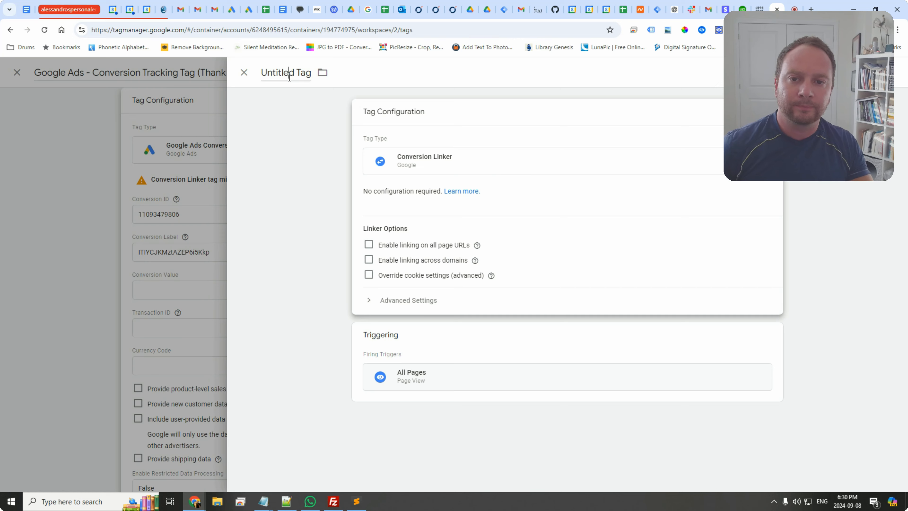
click(290, 77)
text(C)
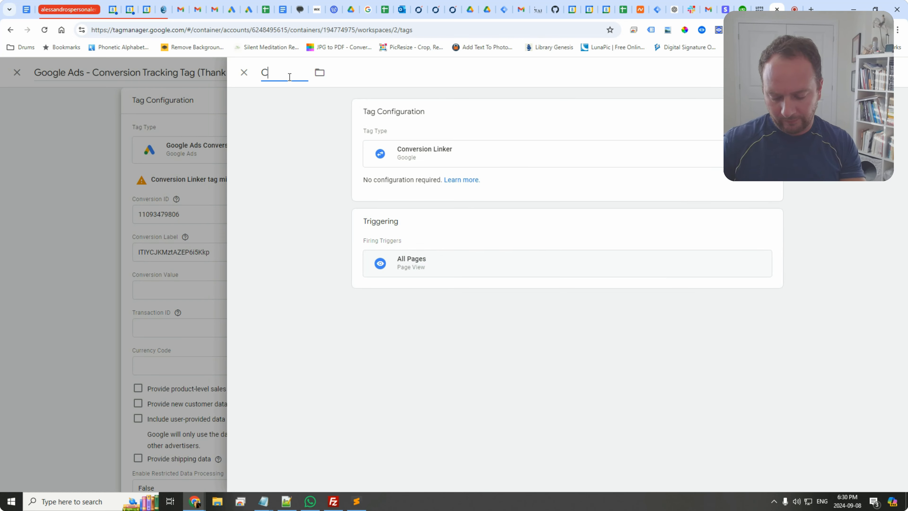
text(onbersi)
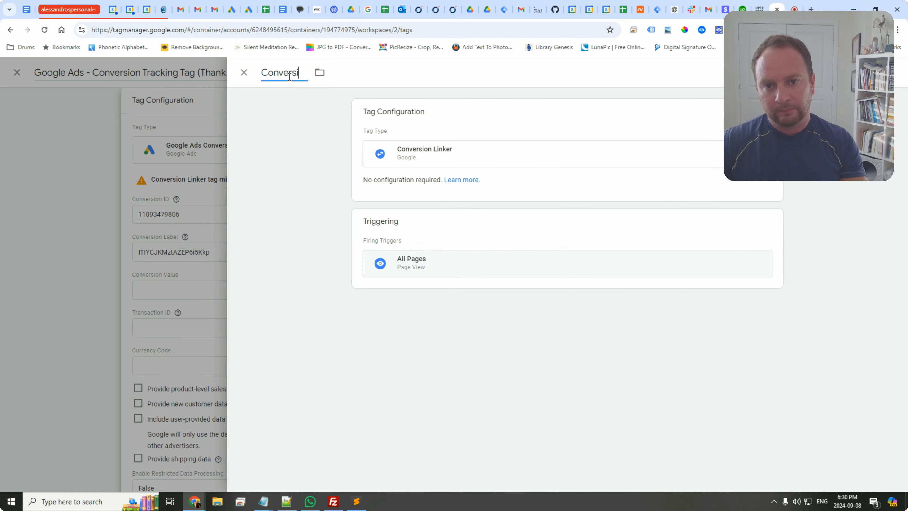
text(on Linker)
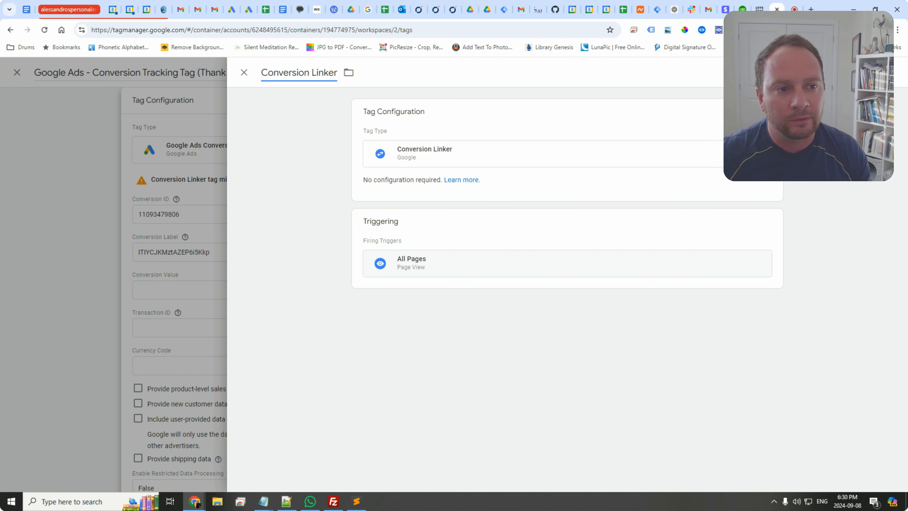
click(864, 72)
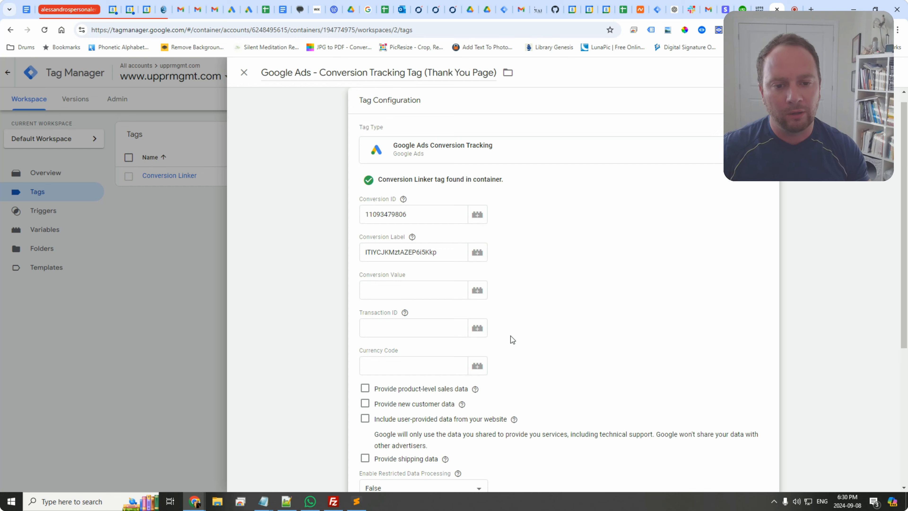
Step: Add a new trigger to the conversion tracking tag and name it Thank You Page Trigger
scroll(537, 331, down, 6)
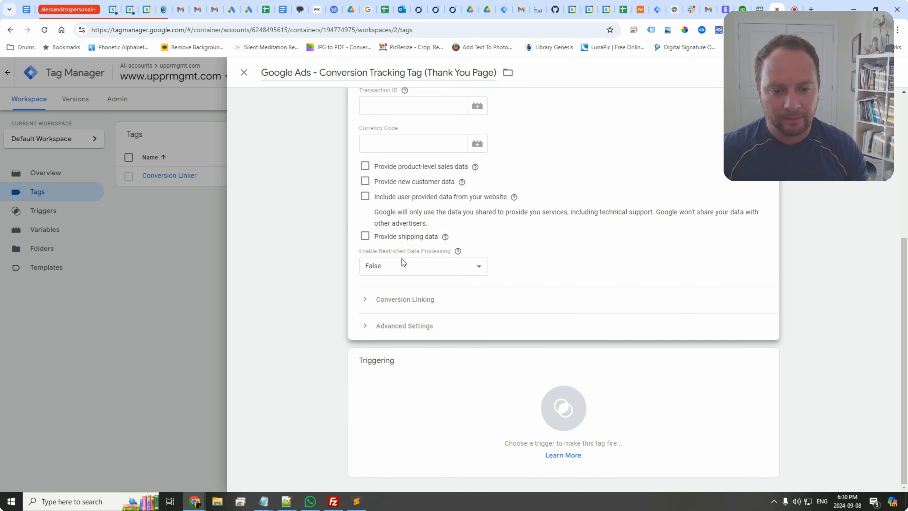
click(518, 388)
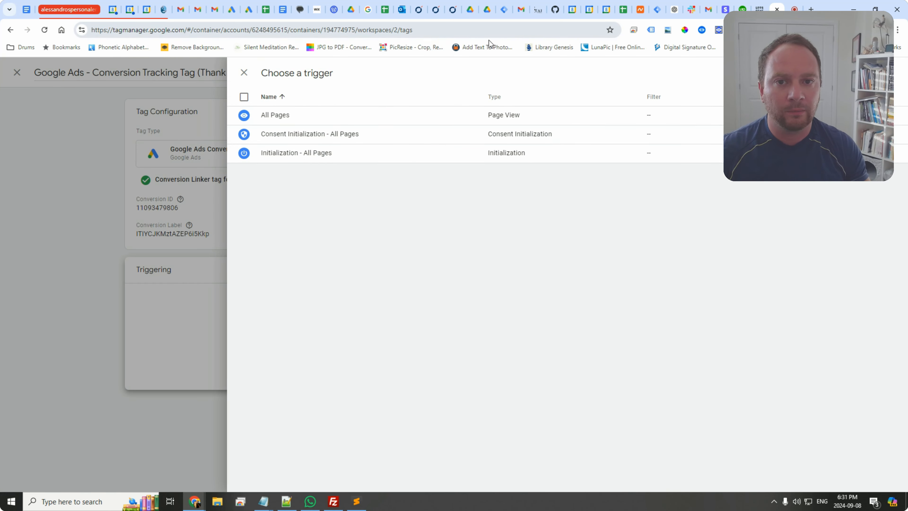
click(760, 9)
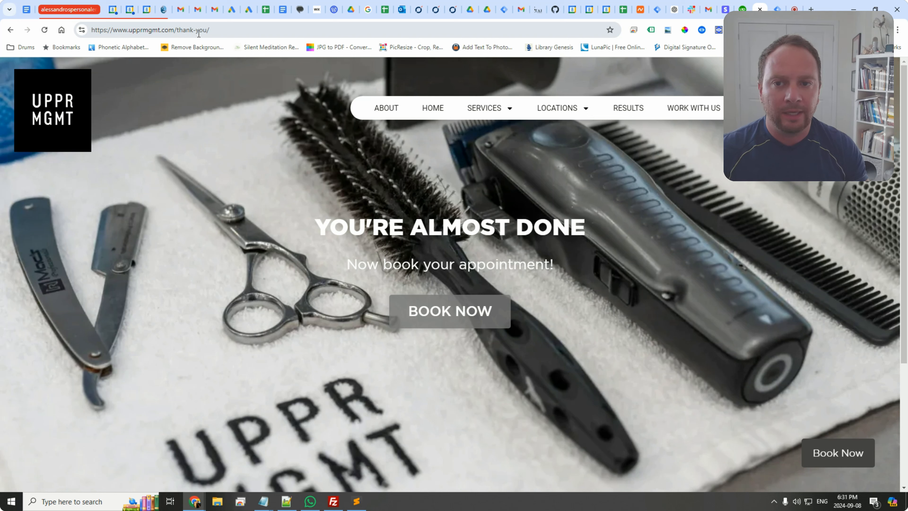
click(782, 8)
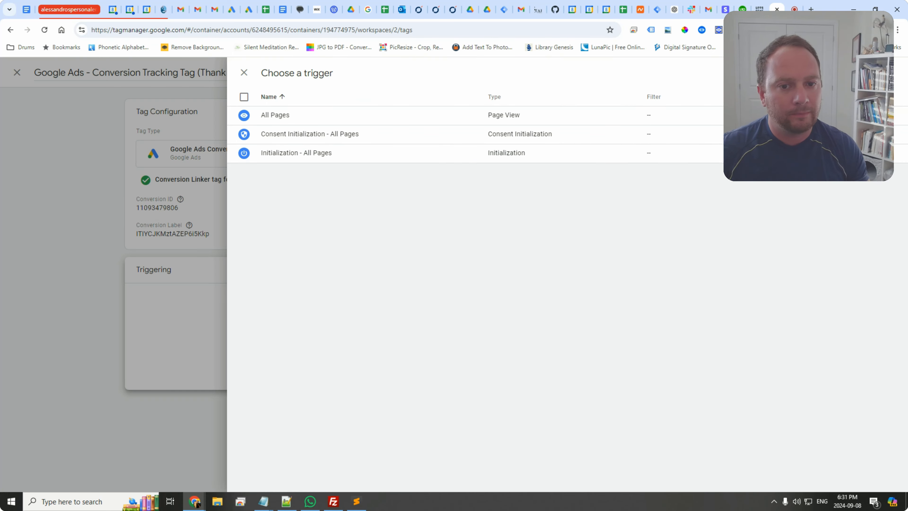
click(889, 73)
click(164, 216)
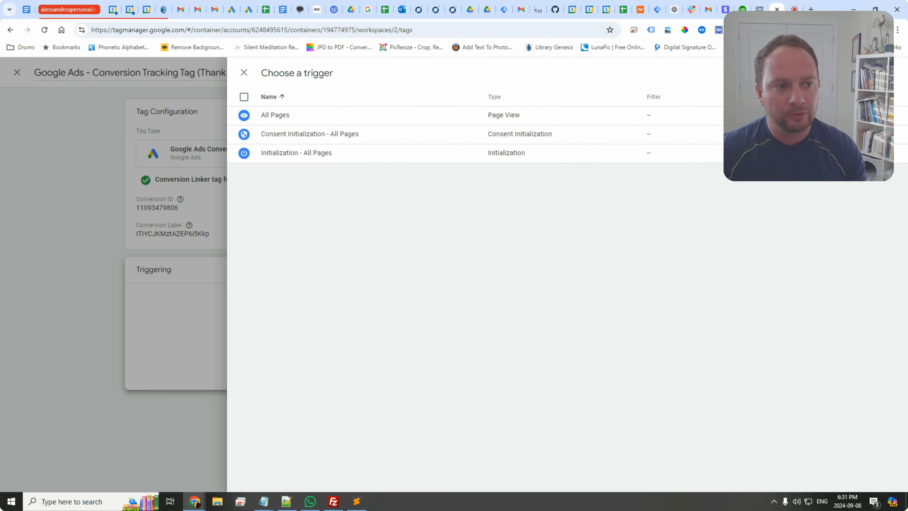
click(242, 73)
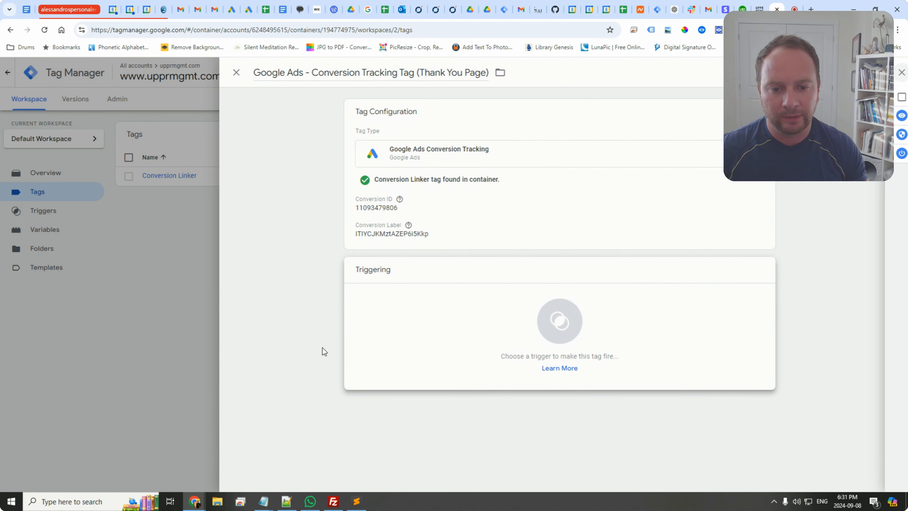
click(568, 318)
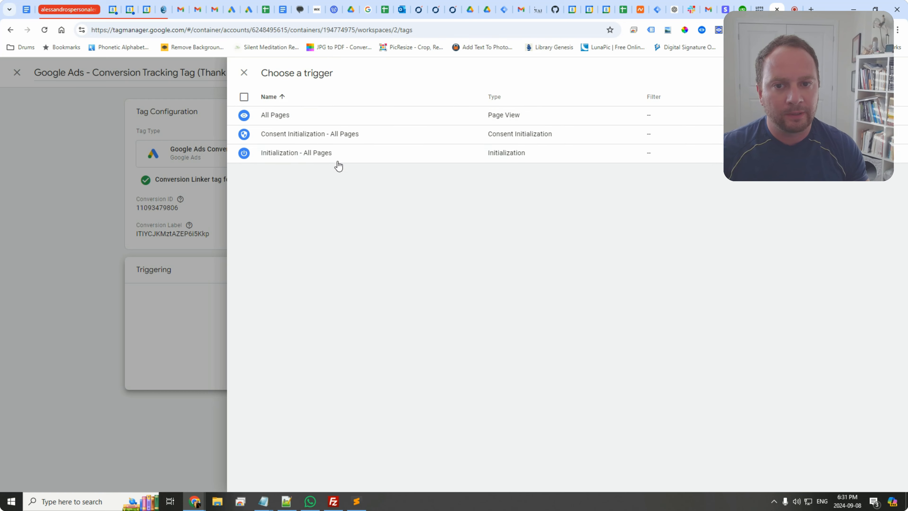
click(895, 73)
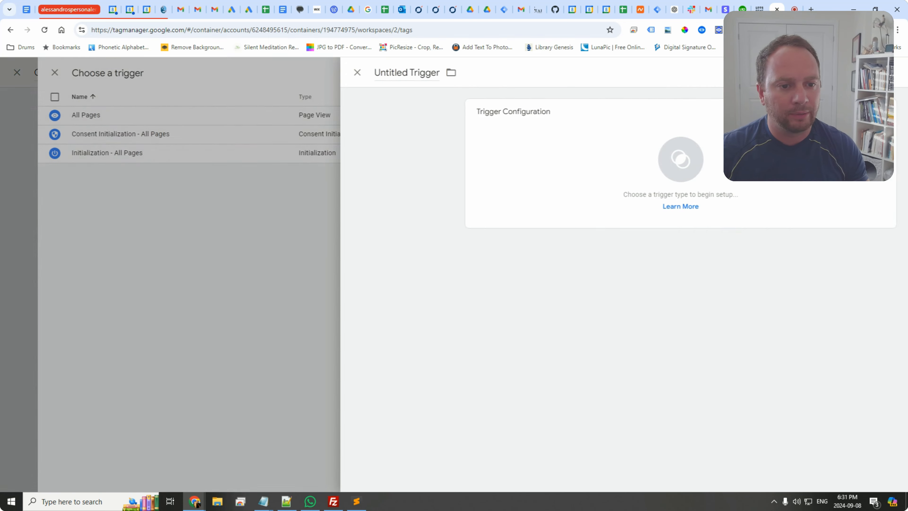
click(307, 74)
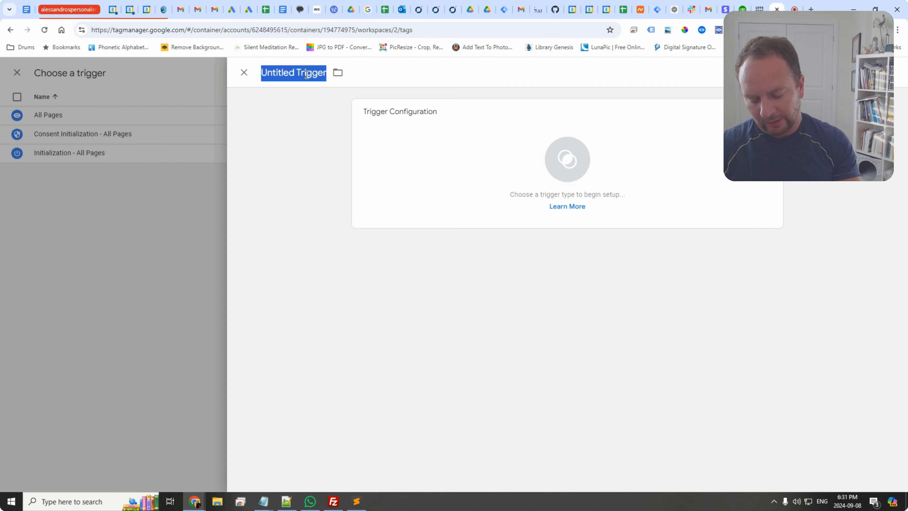
text(Tnhank)
key(BackSpace)
key(BackSpace)
key(BackSpace)
key(BackSpace)
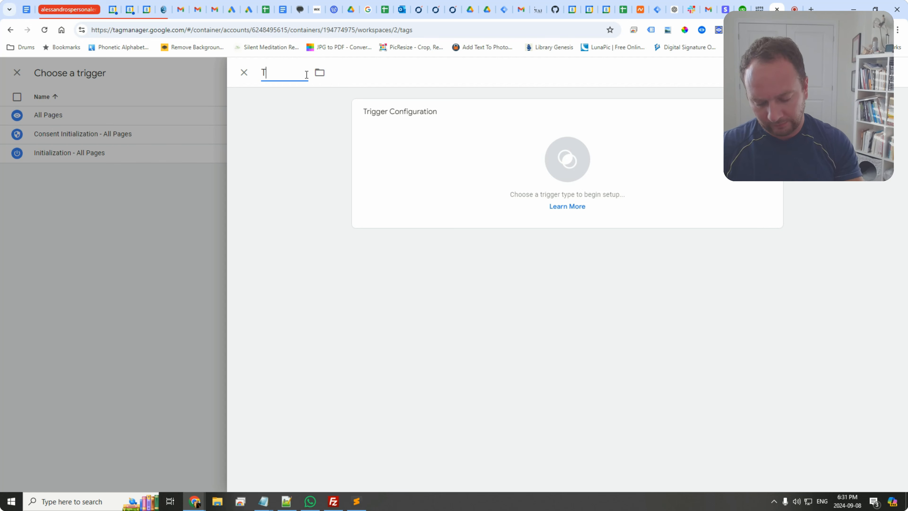
text(hank You Page)
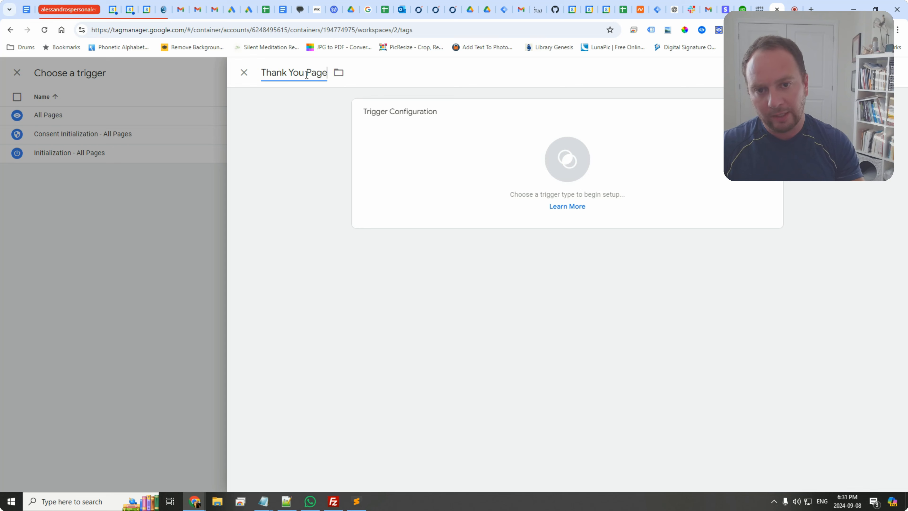
text( Trigg)
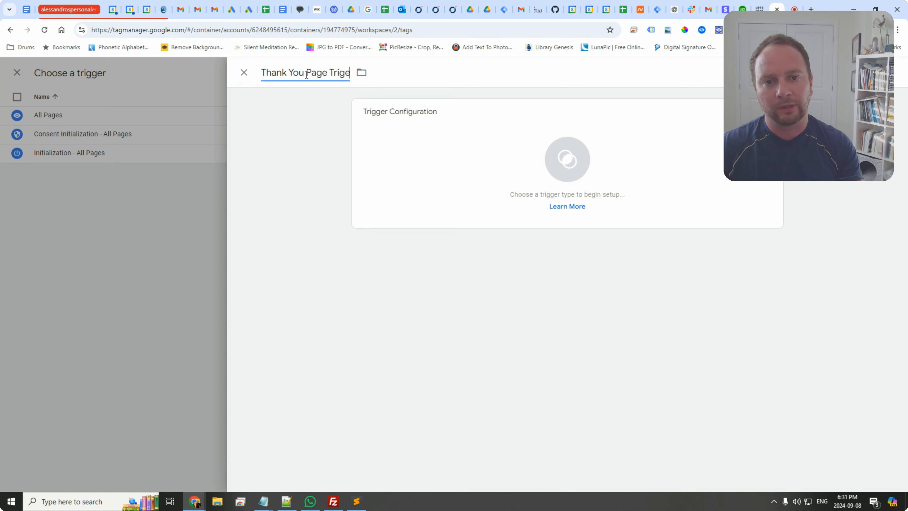
key(BackSpace)
text(ger)
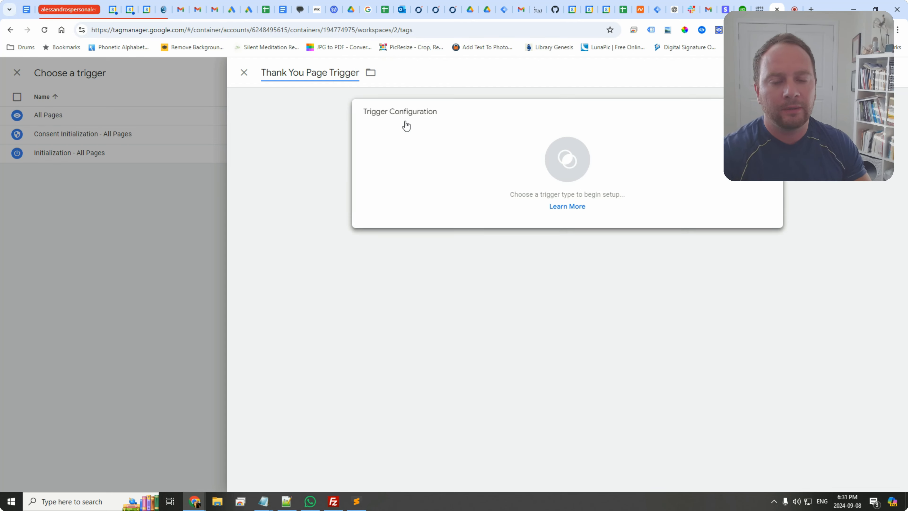
Step: Make it a Page View trigger that fires on some page views, filtered by Page URL contains
click(577, 160)
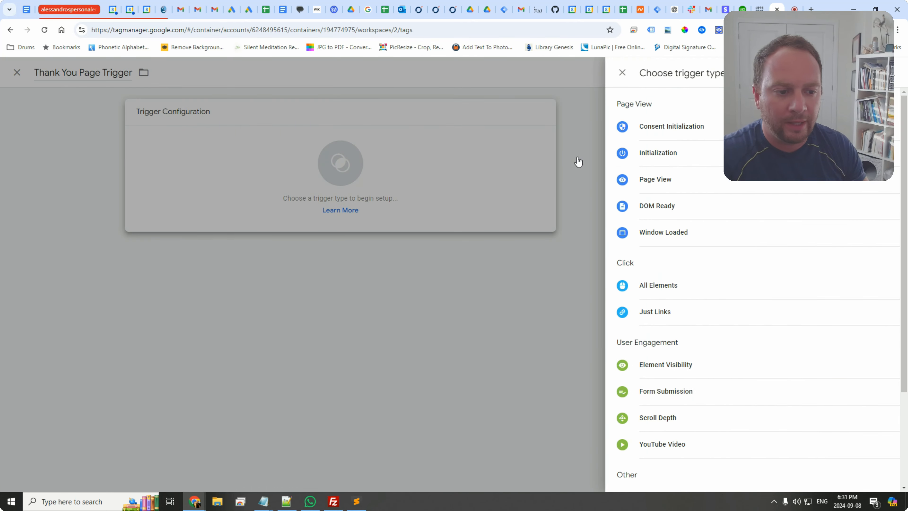
click(664, 182)
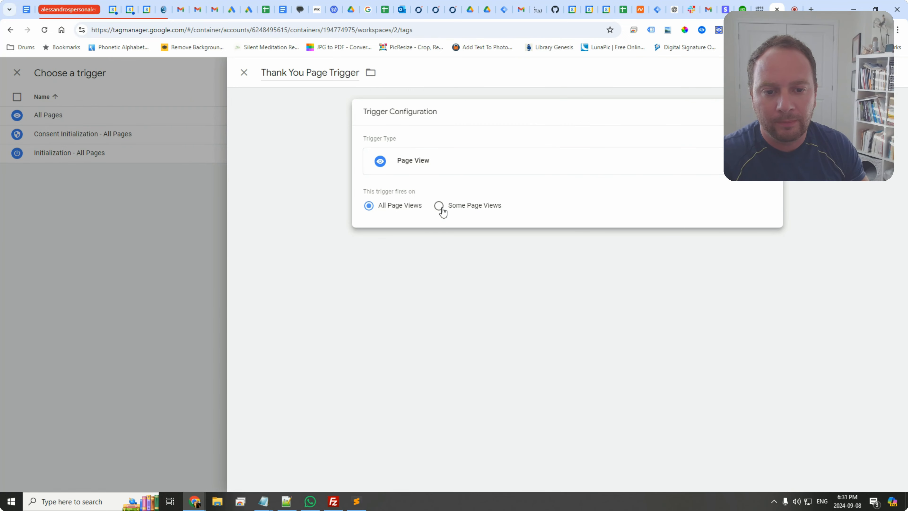
click(458, 207)
click(441, 250)
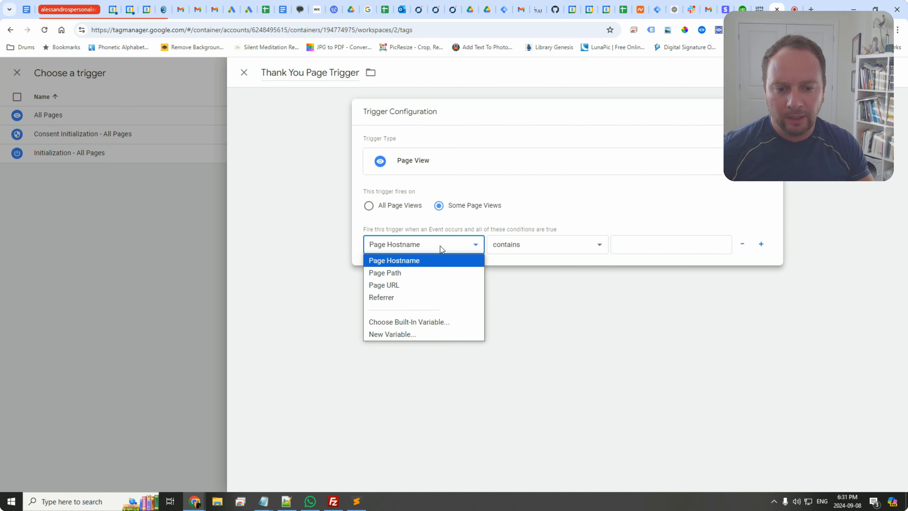
click(416, 284)
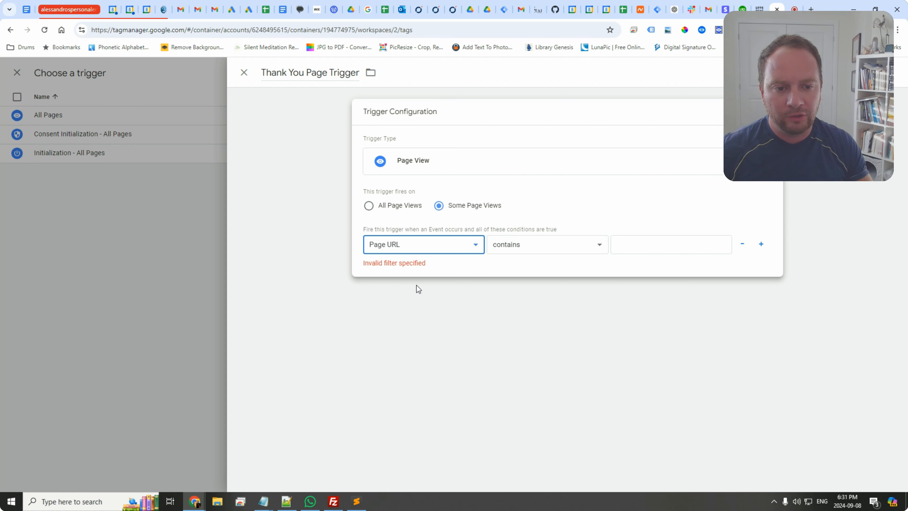
click(620, 248)
key(ctrl+v)
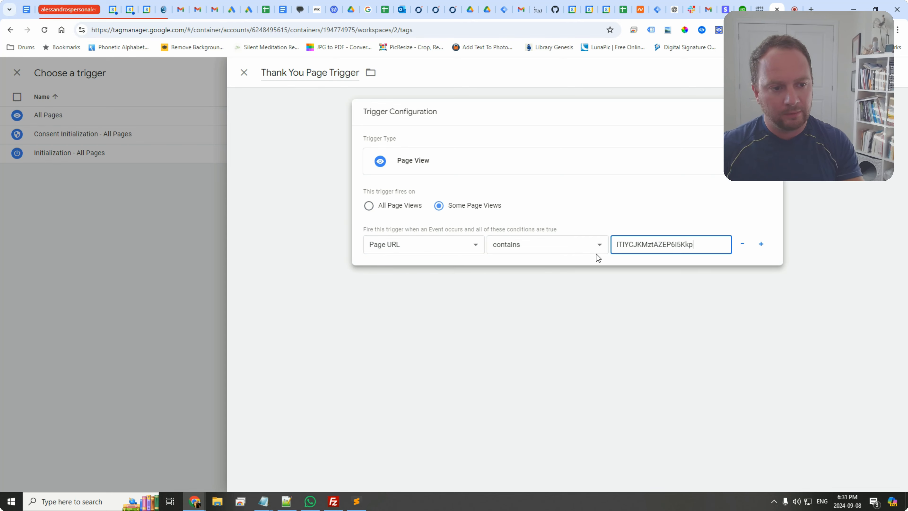
key(ctrl+z)
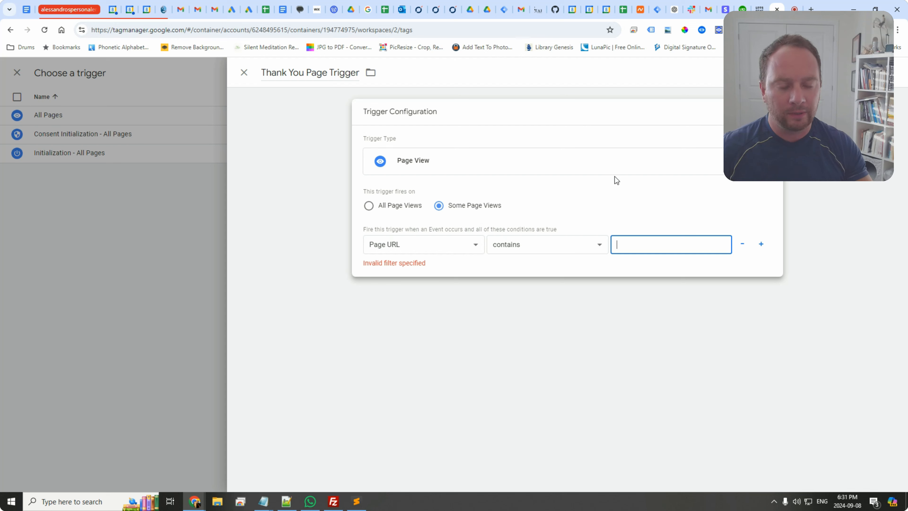
Step: Set the trigger's Page URL contains value to thank-you, checking the thank-you page address, and save the trigger
text(thank-you)
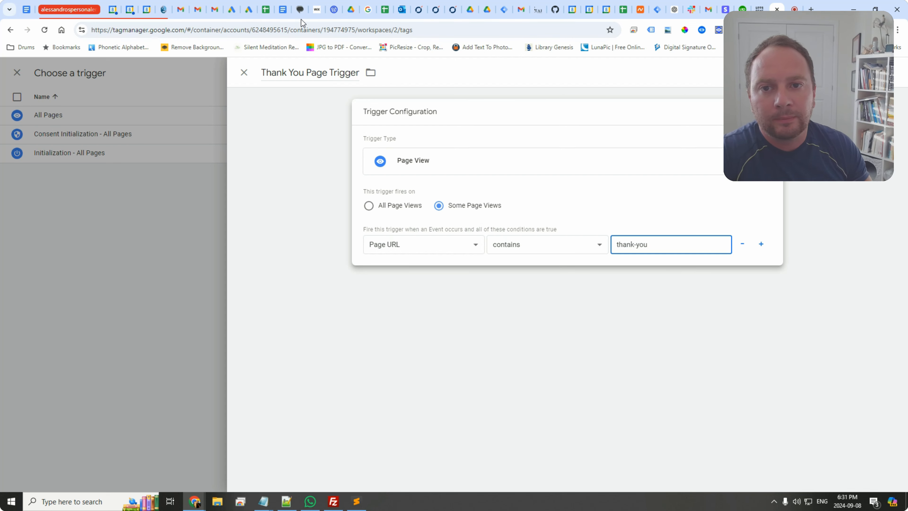
click(759, 9)
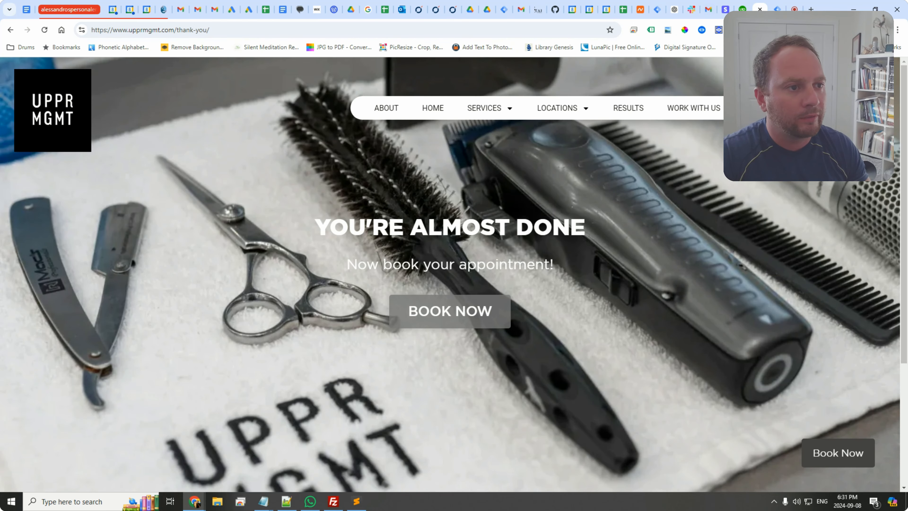
click(777, 9)
click(807, 249)
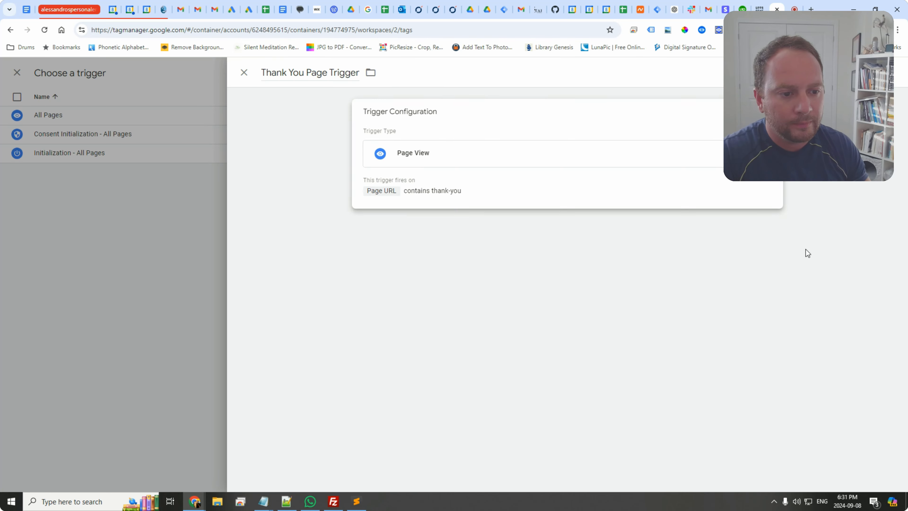
click(873, 72)
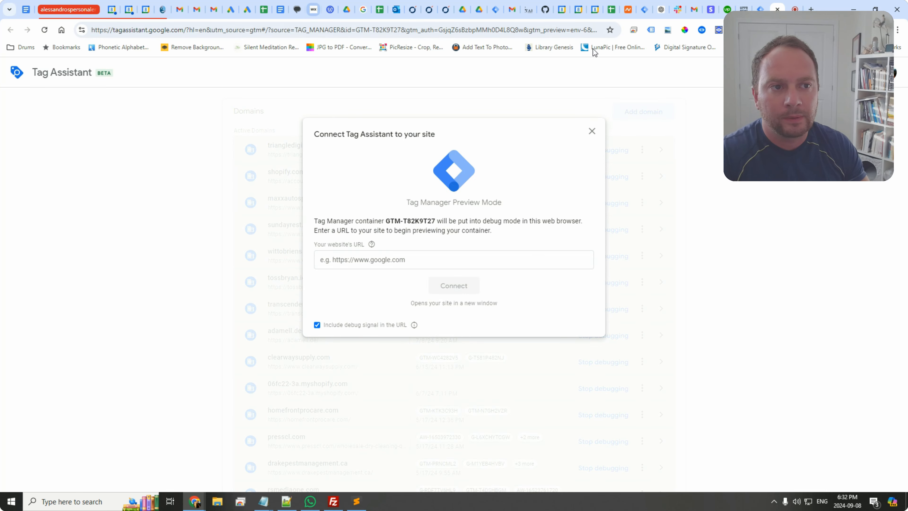
click(744, 8)
click(251, 34)
key(ctrl+c)
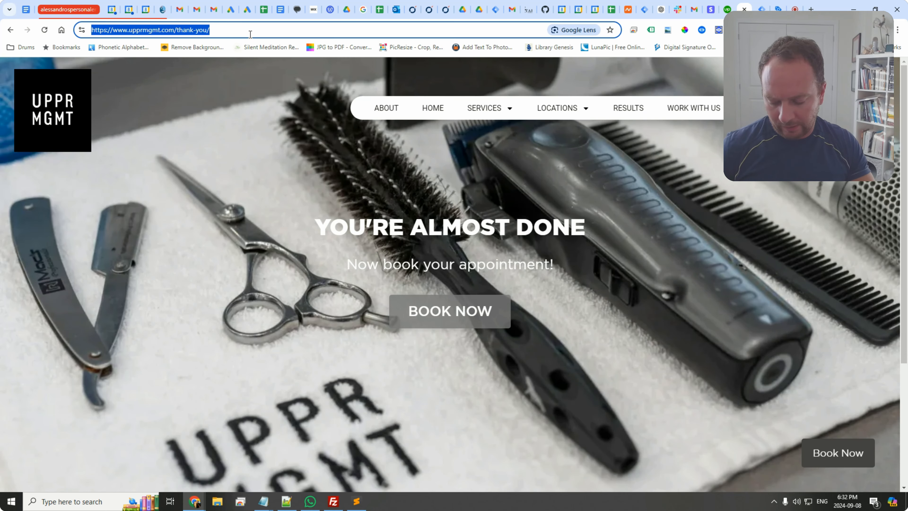
key(ctrl+w)
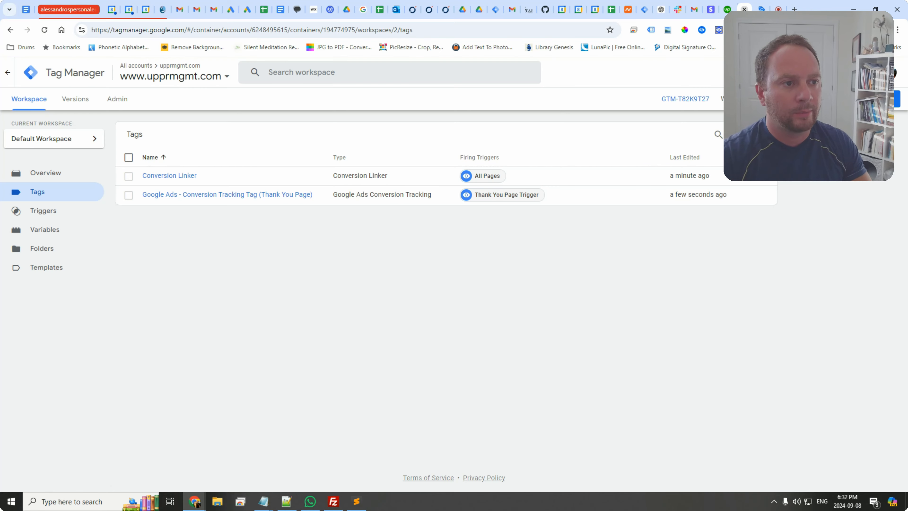
key(ctrl+Tab)
click(442, 267)
key(ctrl+v)
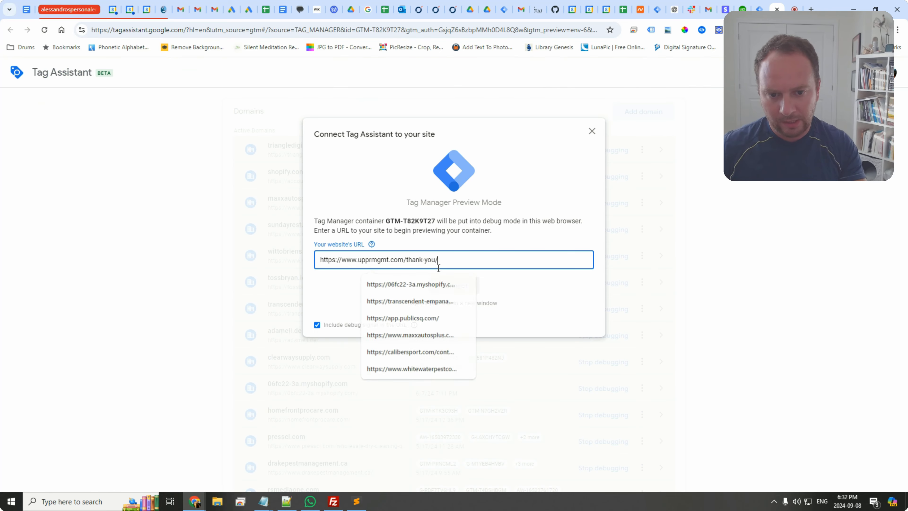
click(454, 286)
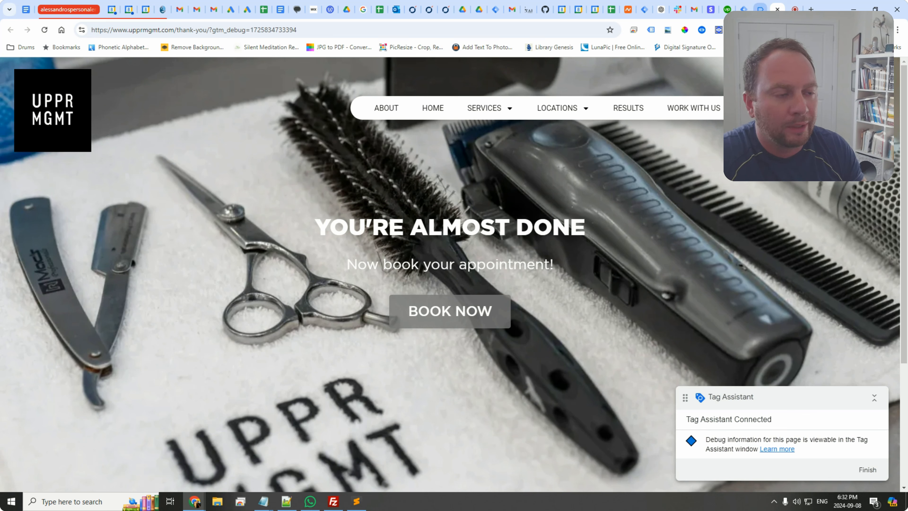
Step: Continue in Tag Assistant and navigate the debugged site from the thank-you page to its homepage
click(761, 11)
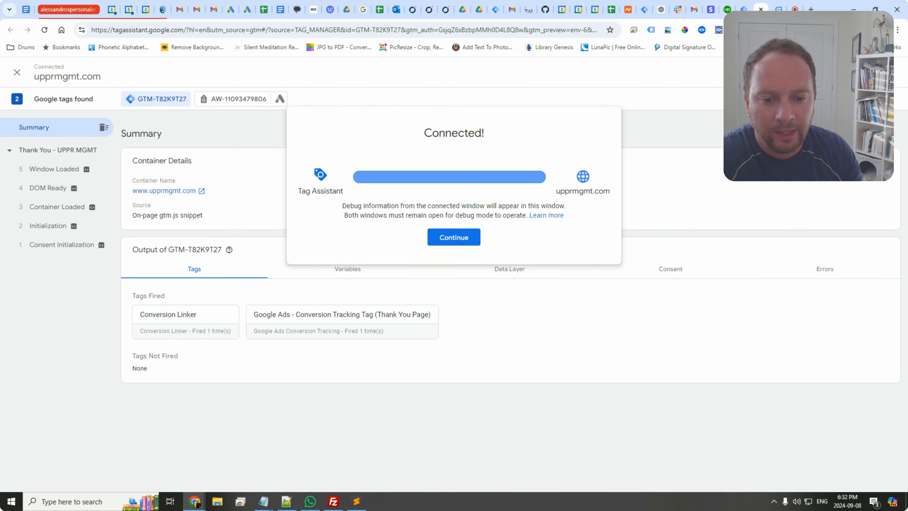
click(461, 244)
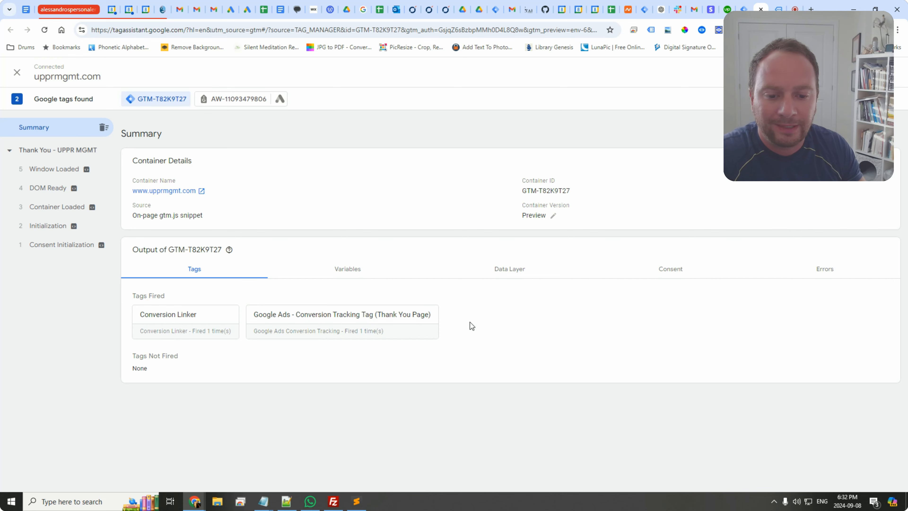
click(778, 9)
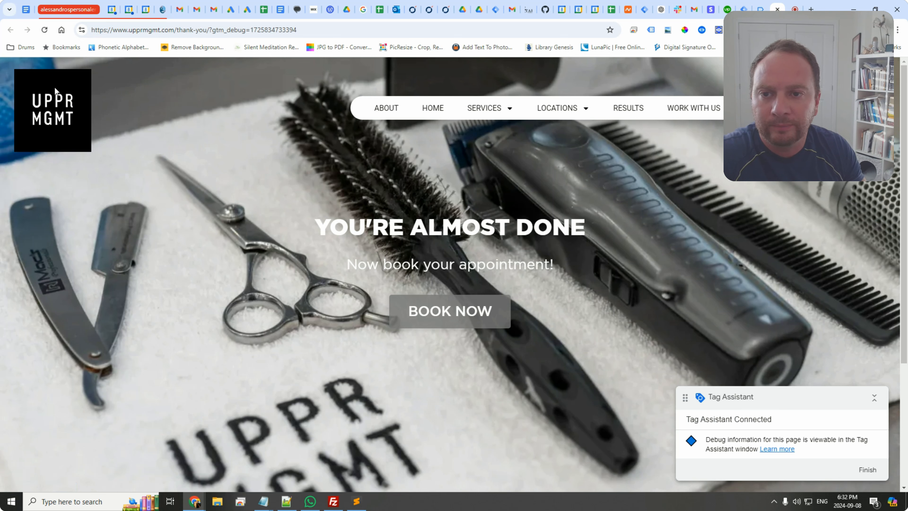
click(73, 118)
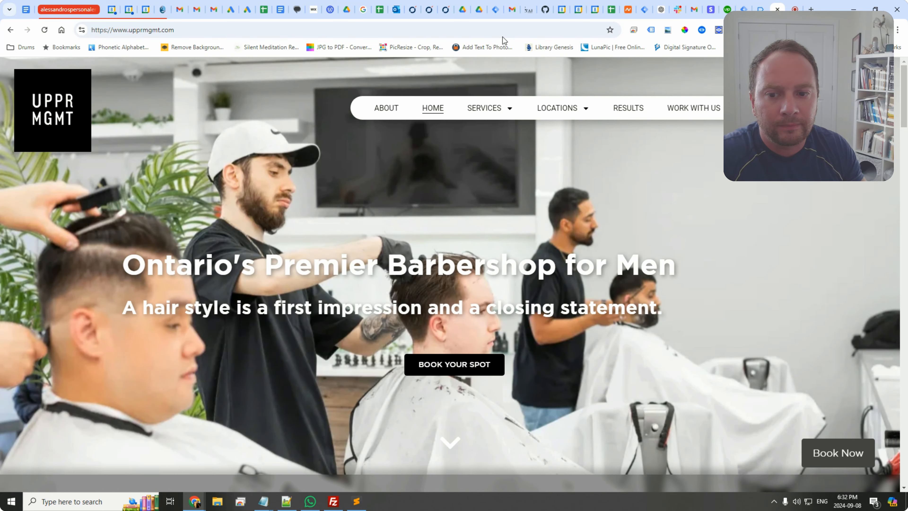
Step: Review Tag Assistant's summary for the homepage and thank-you page visits
click(496, 9)
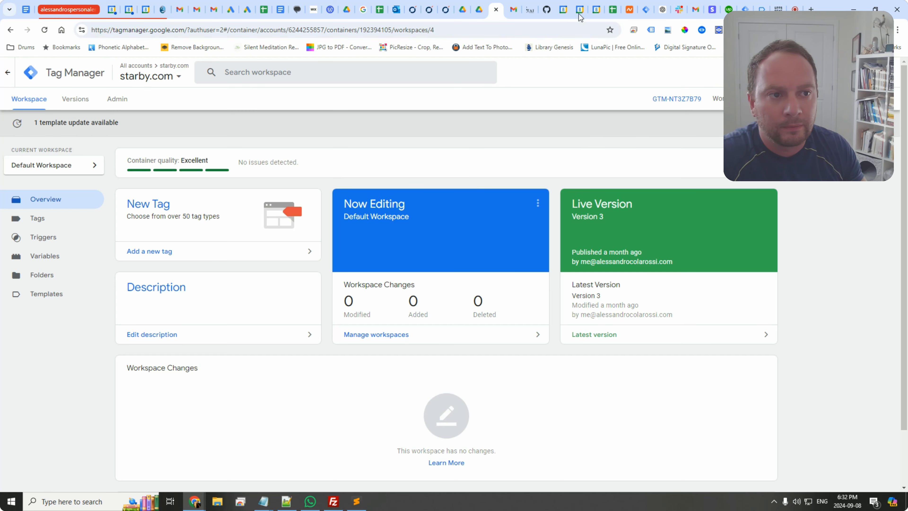
click(748, 8)
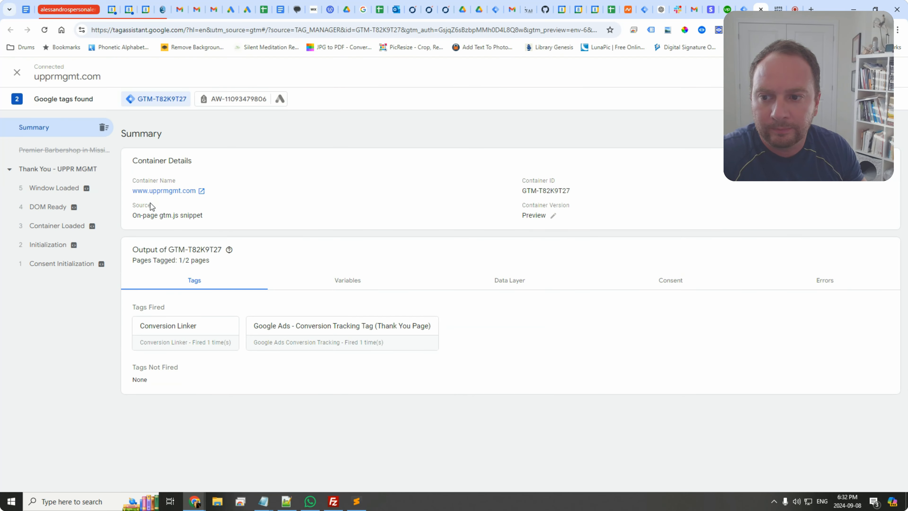
click(75, 153)
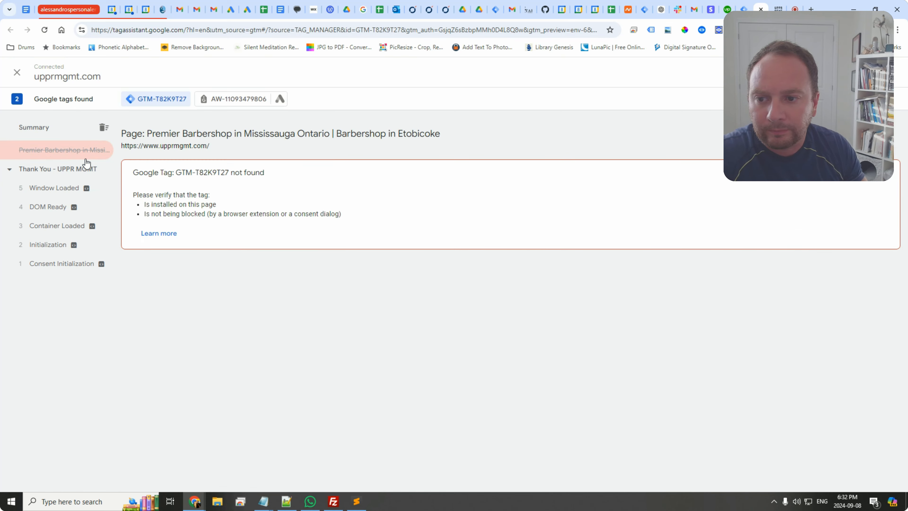
click(75, 131)
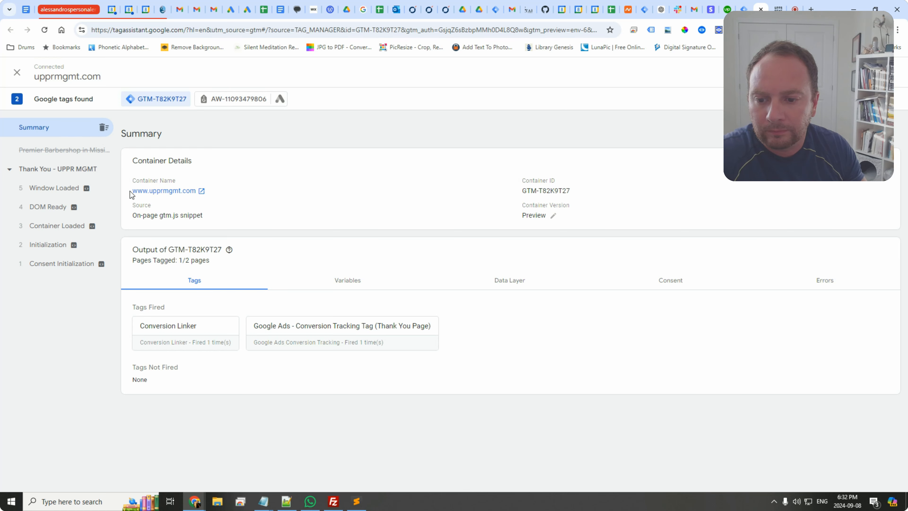
click(86, 188)
click(62, 150)
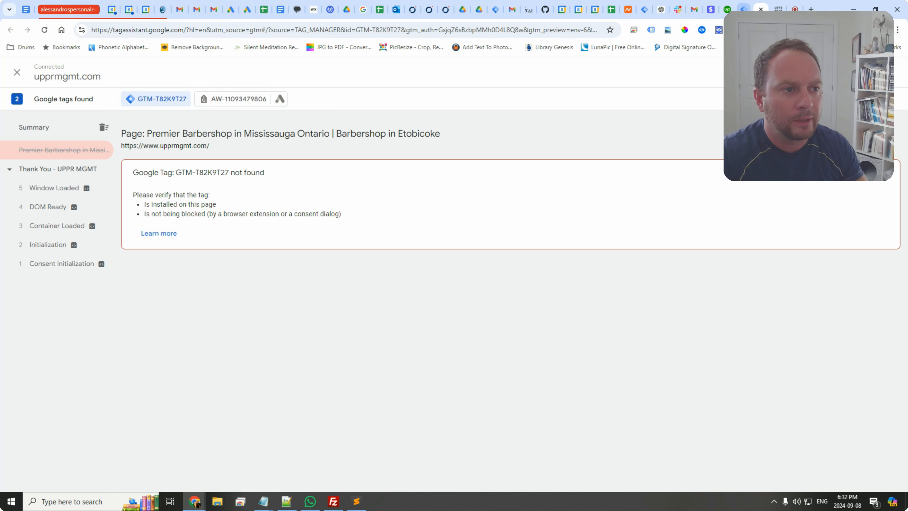
click(778, 10)
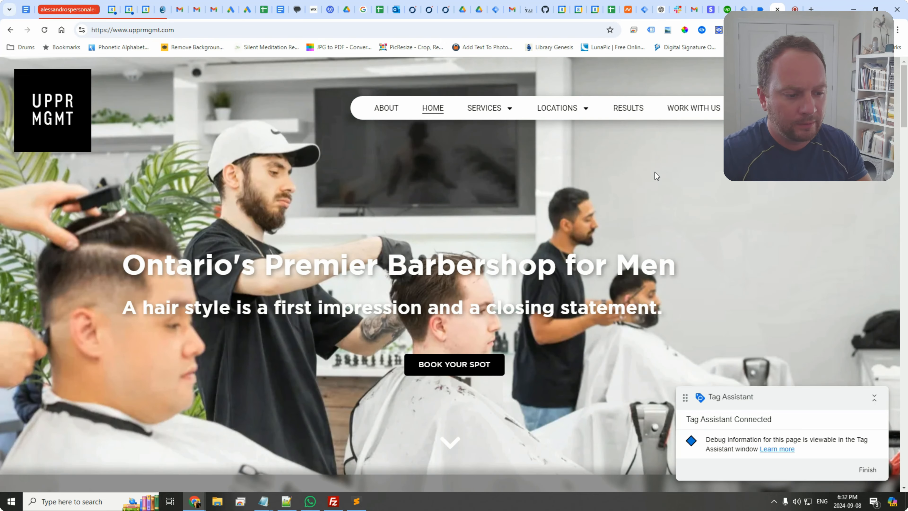
click(761, 9)
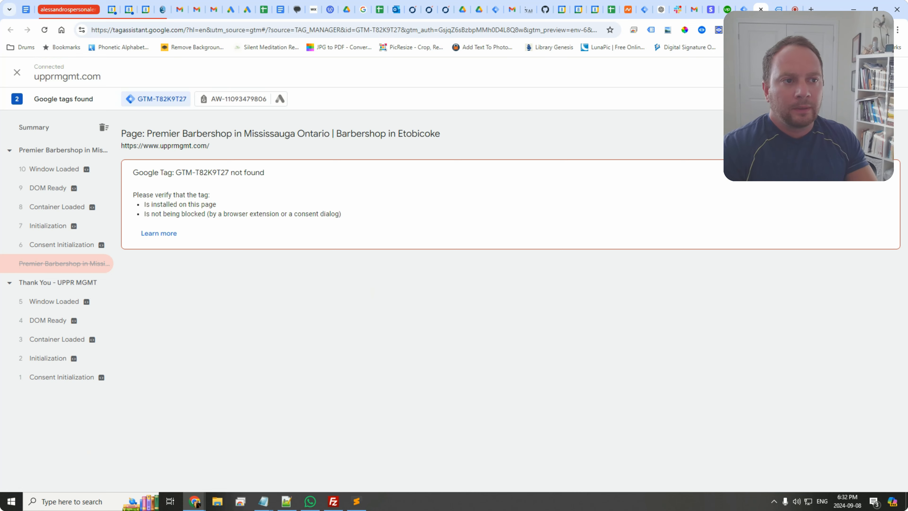
Step: Inspect the homepage's Window Loaded event variables and open the unfired conversion tracking tag
click(54, 169)
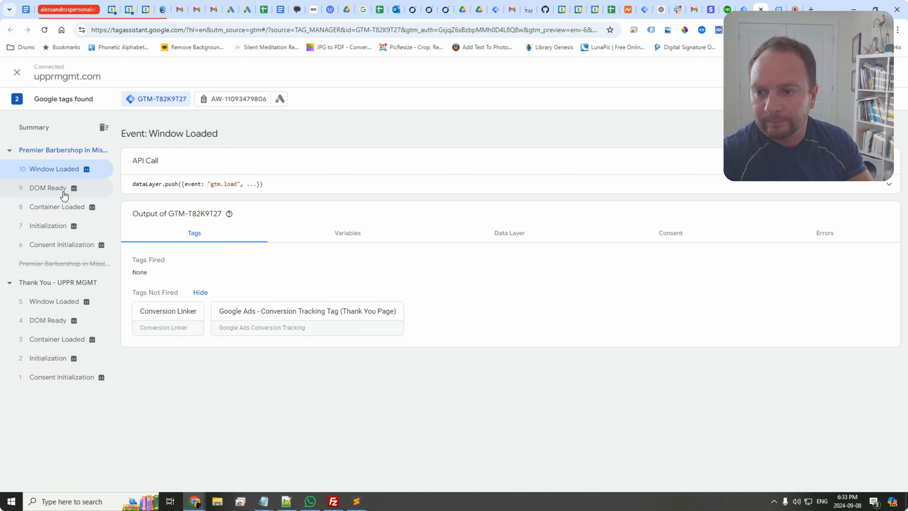
click(55, 187)
click(60, 169)
click(361, 239)
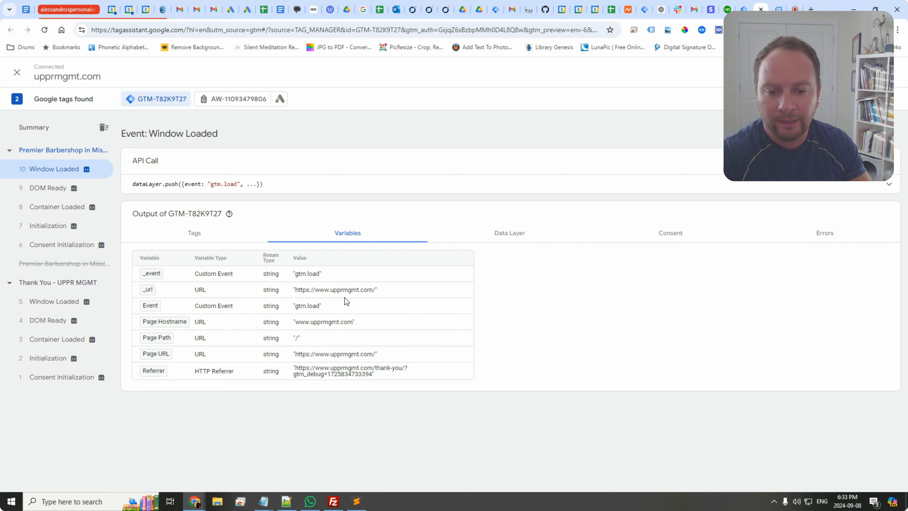
click(203, 234)
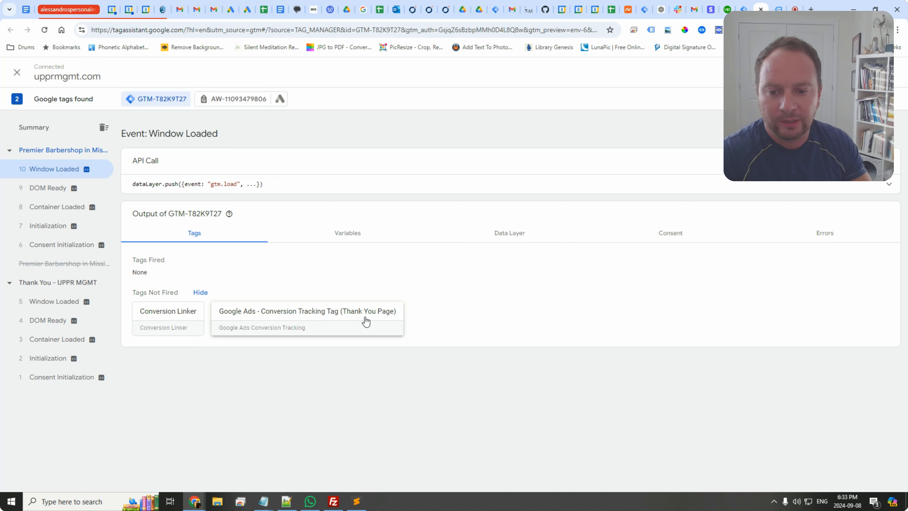
click(332, 322)
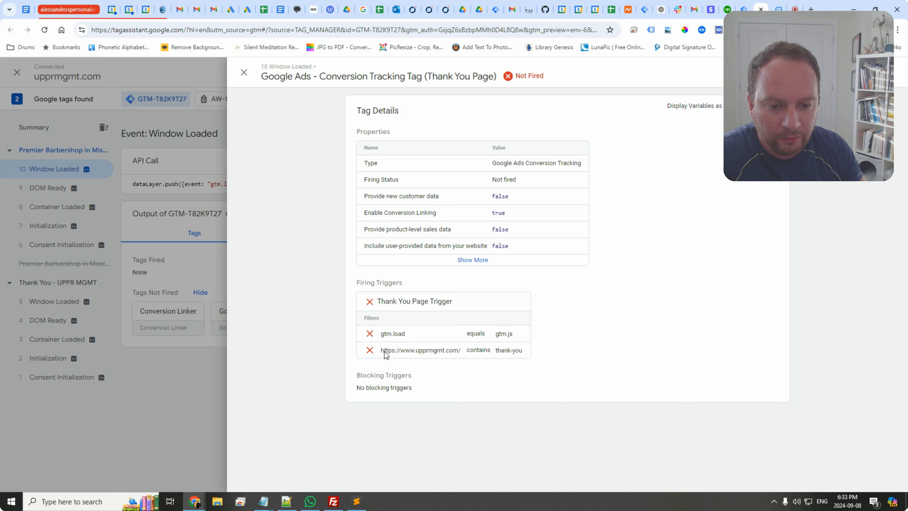
Step: Expand the conversion tag's details, toggle showing trigger variables as names, and close the details
click(472, 260)
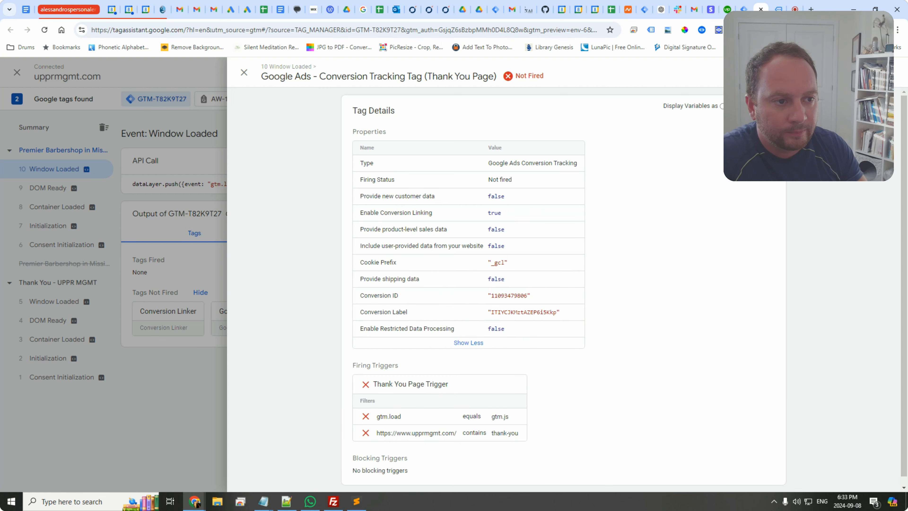
click(724, 106)
click(753, 106)
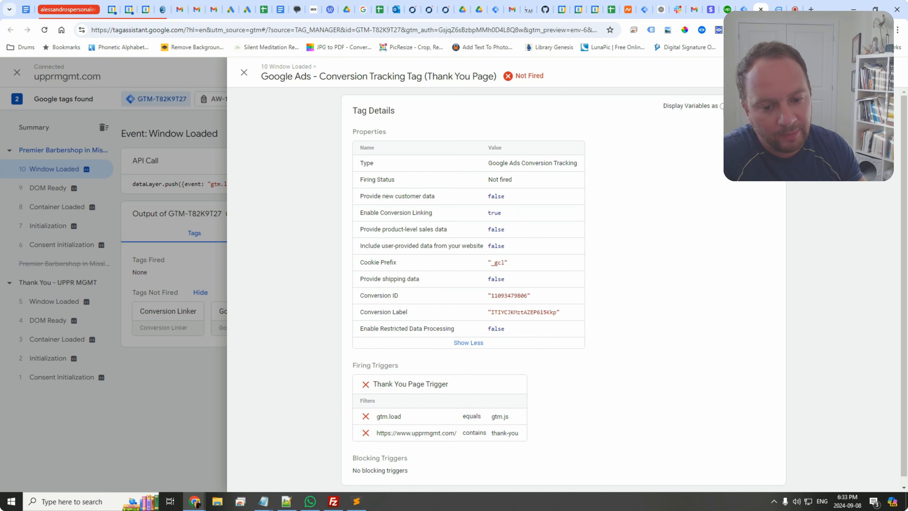
click(724, 106)
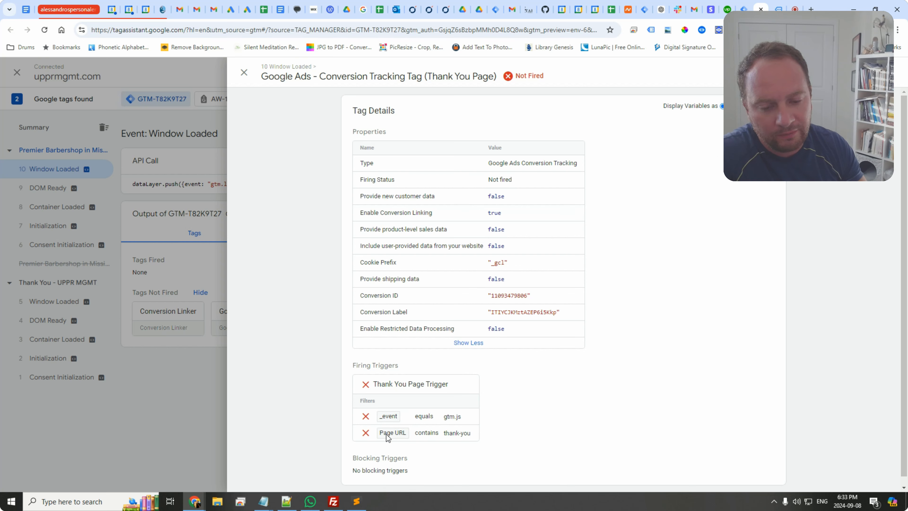
click(753, 106)
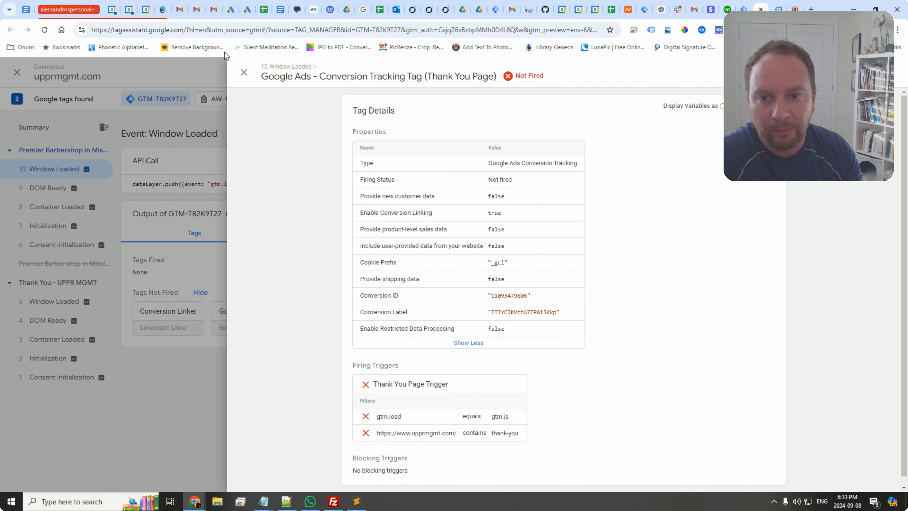
click(244, 73)
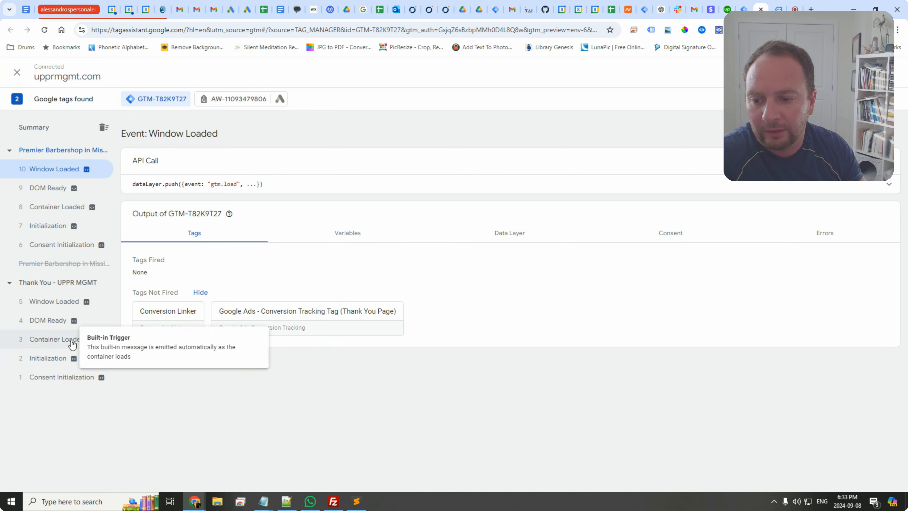
Step: Check the thank-you page's events and open the conversion tracking tag fired on Container Loaded
click(55, 301)
click(51, 320)
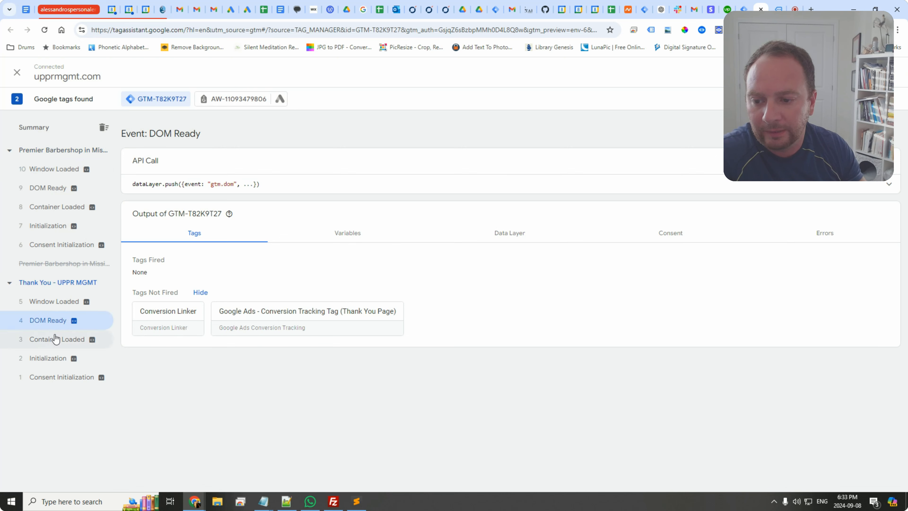
click(55, 339)
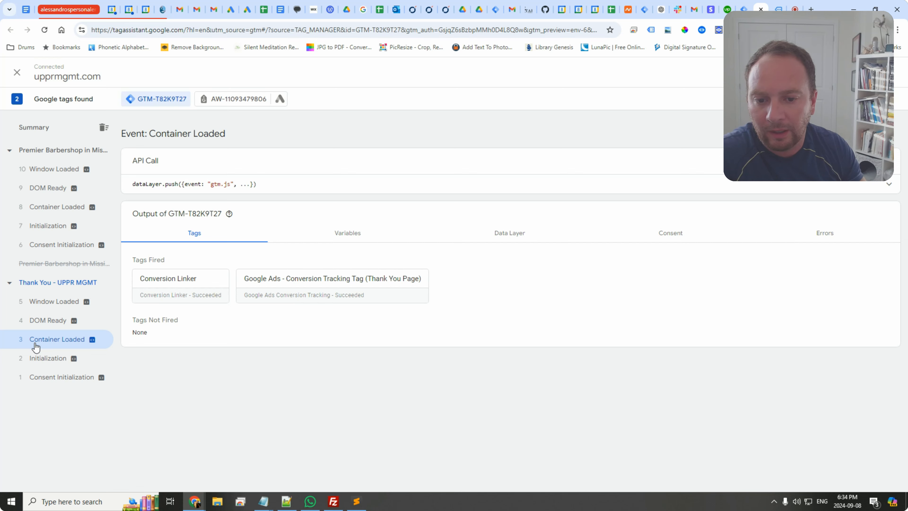
click(292, 286)
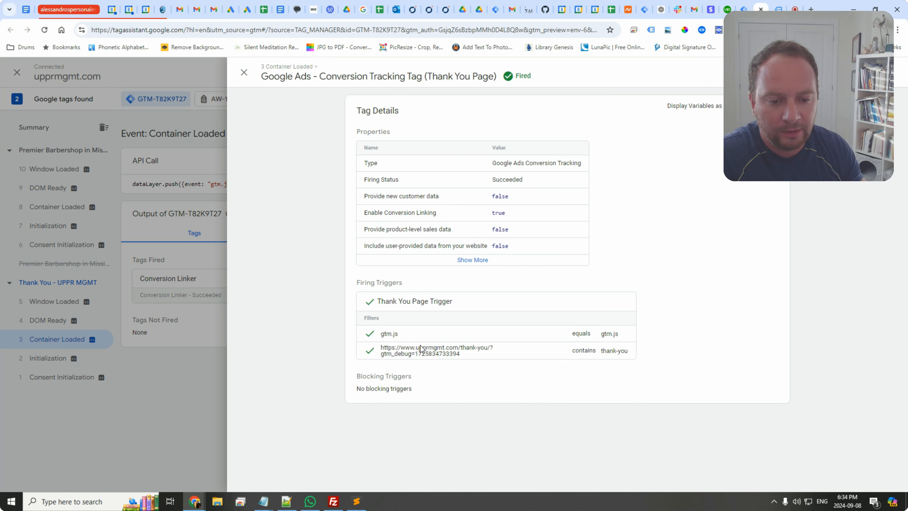
Step: Submit the workspace changes and publish a new version to the Live environment
click(761, 9)
click(761, 9)
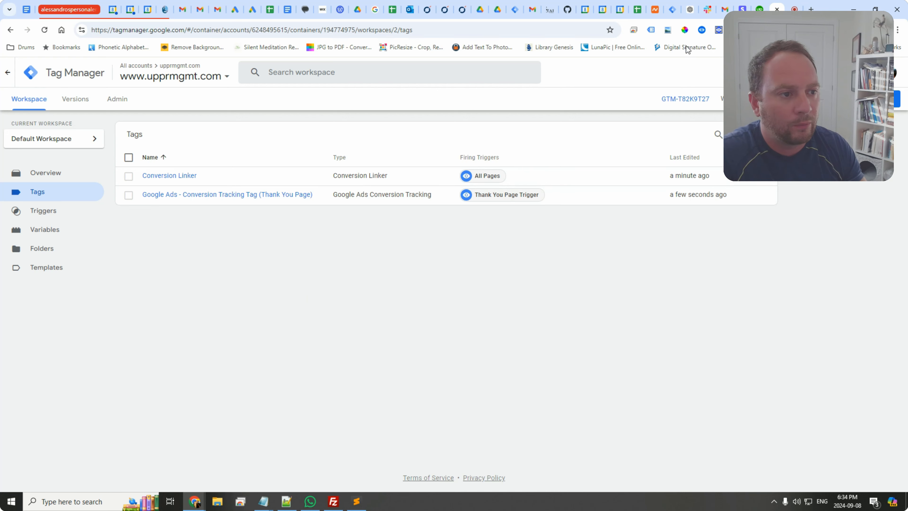
click(880, 99)
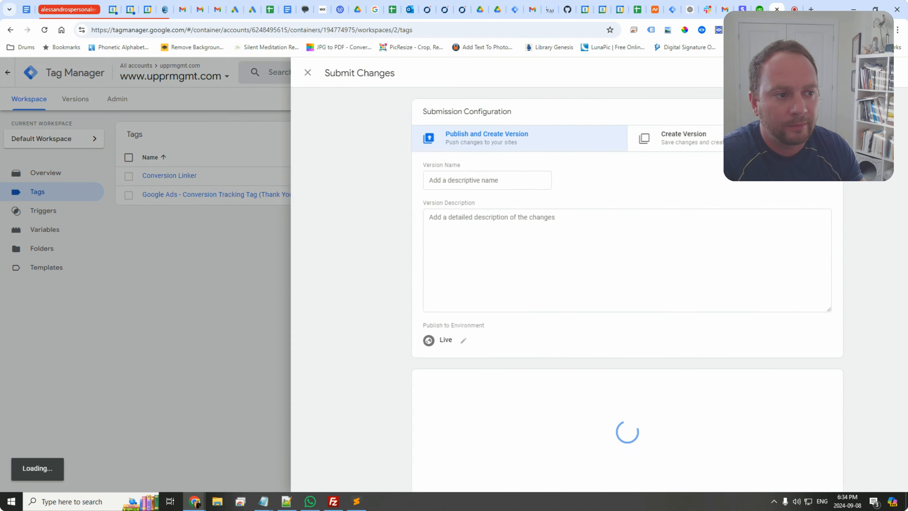
click(876, 73)
click(587, 344)
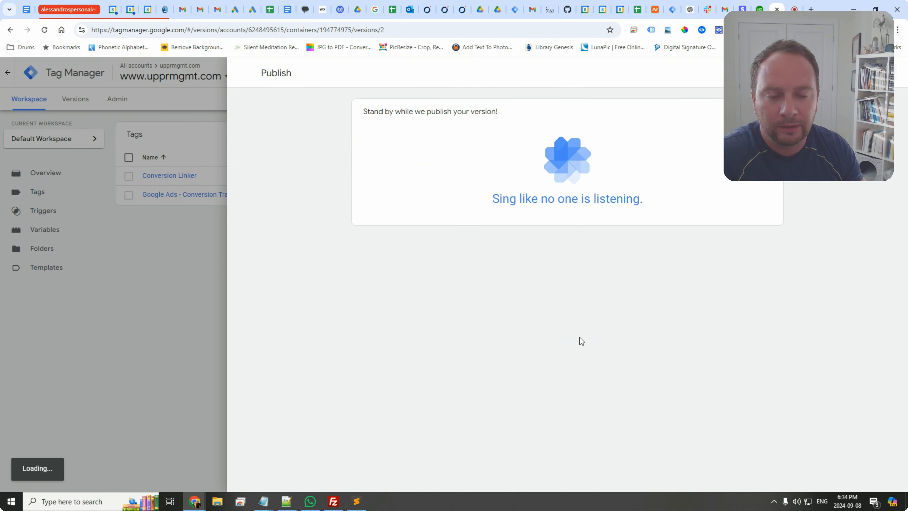
Step: Switch to Google Ads and open the campaigns overview
click(234, 9)
click(21, 159)
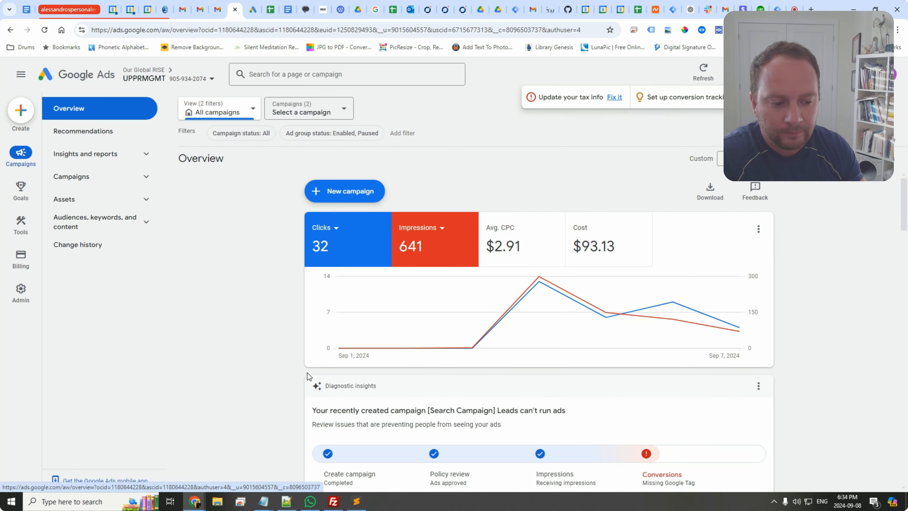
Step: Open the settings of the [Search Campaign] Leads campaign
click(104, 177)
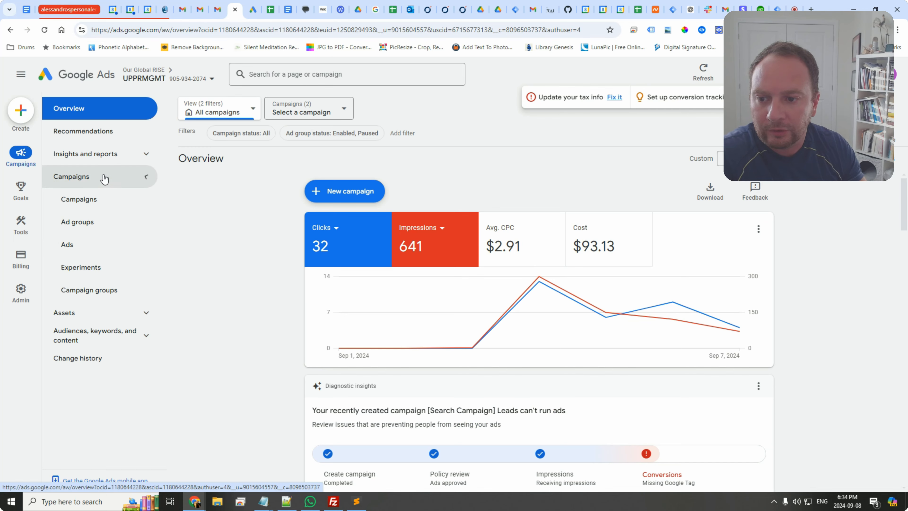
click(105, 201)
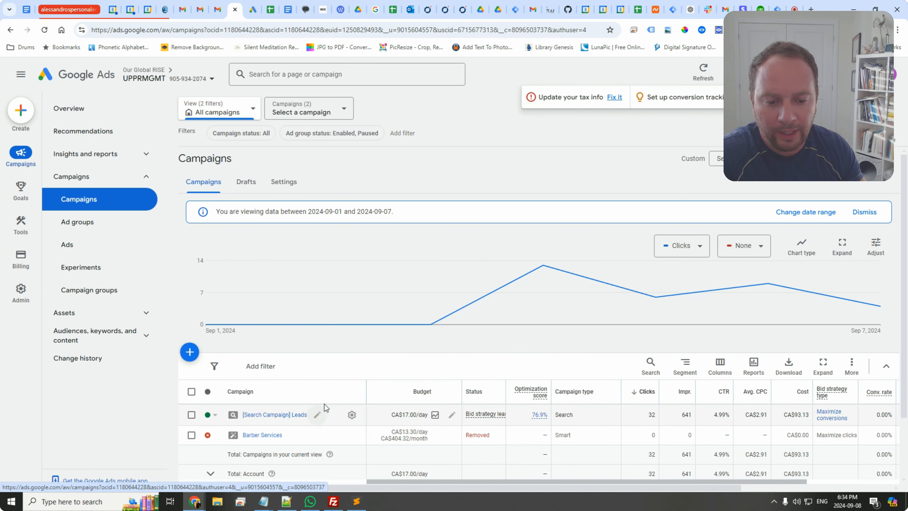
scroll(326, 358, down, 2)
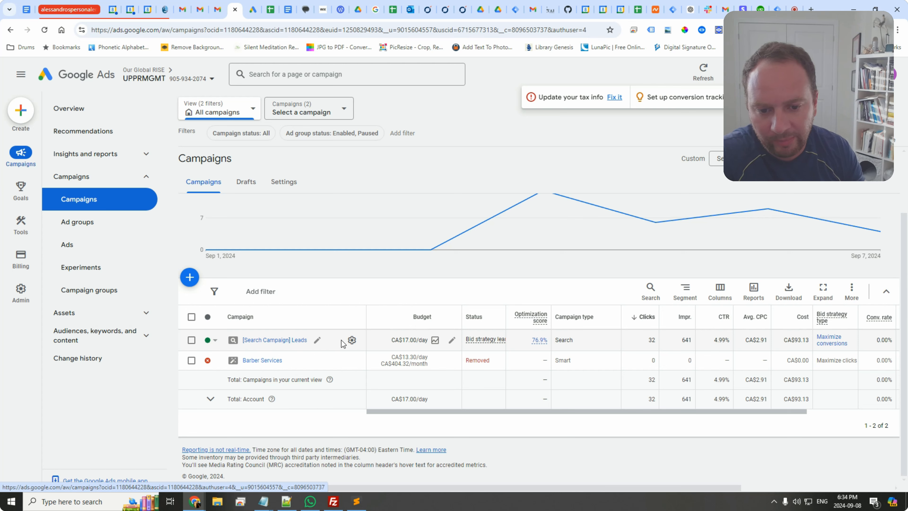
click(352, 341)
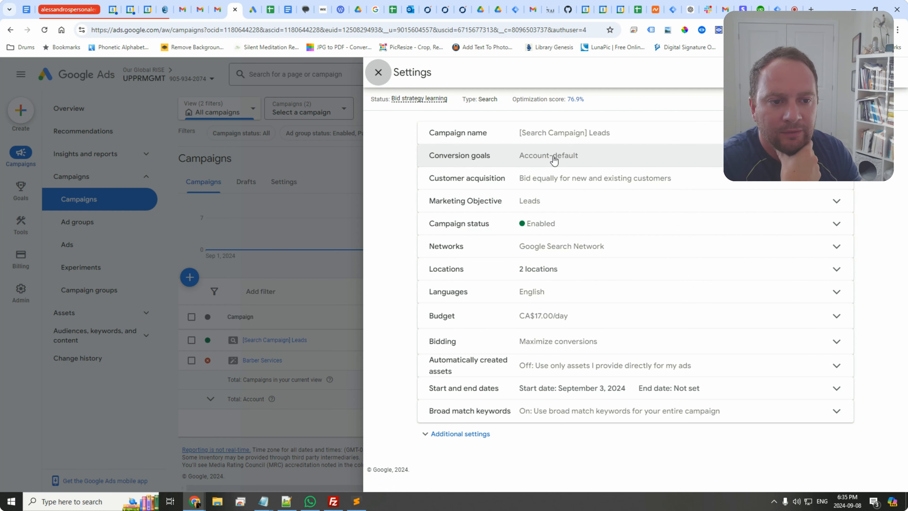
Step: Expand the campaign's conversion goals and inspect the account-default goal categories
click(555, 161)
mouse_move(559, 233)
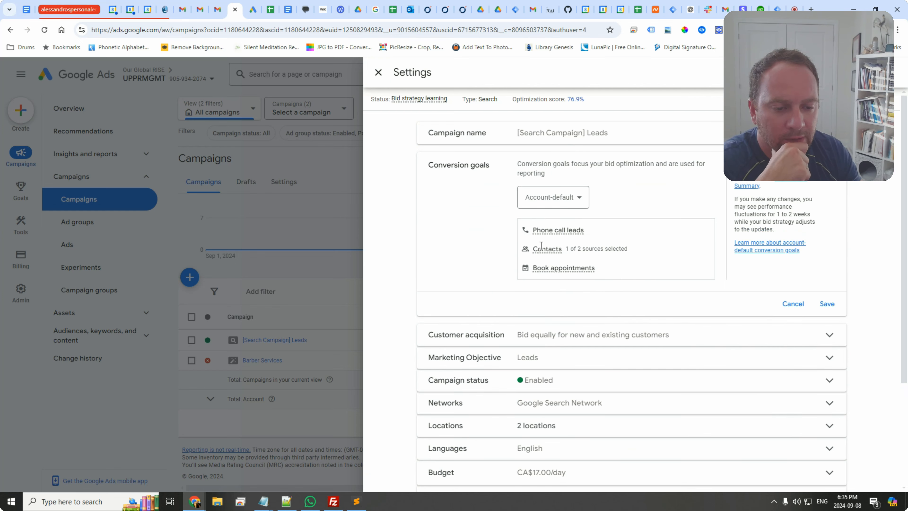
mouse_move(542, 248)
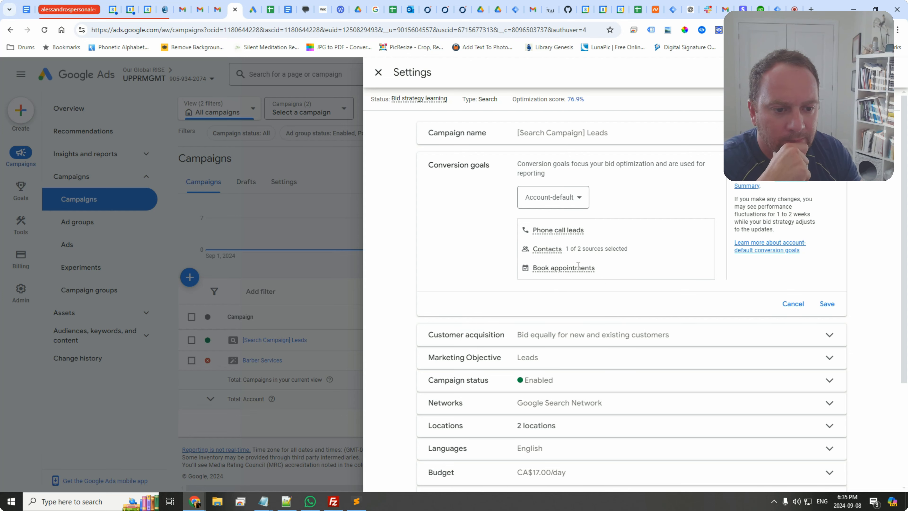
mouse_move(576, 266)
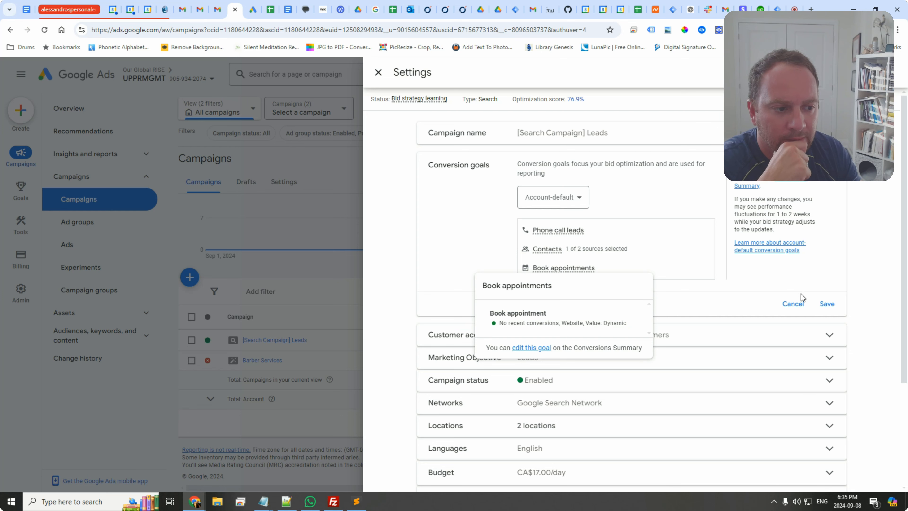
click(559, 202)
click(559, 228)
click(557, 225)
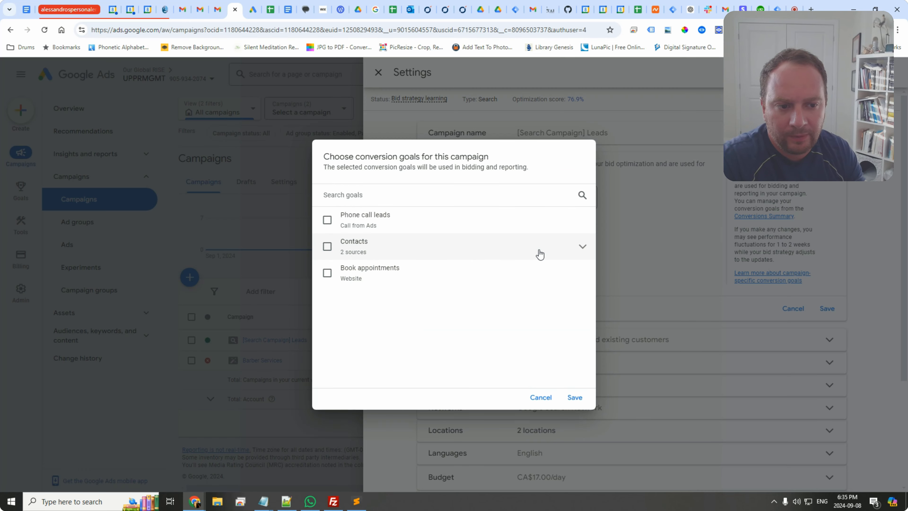
click(583, 246)
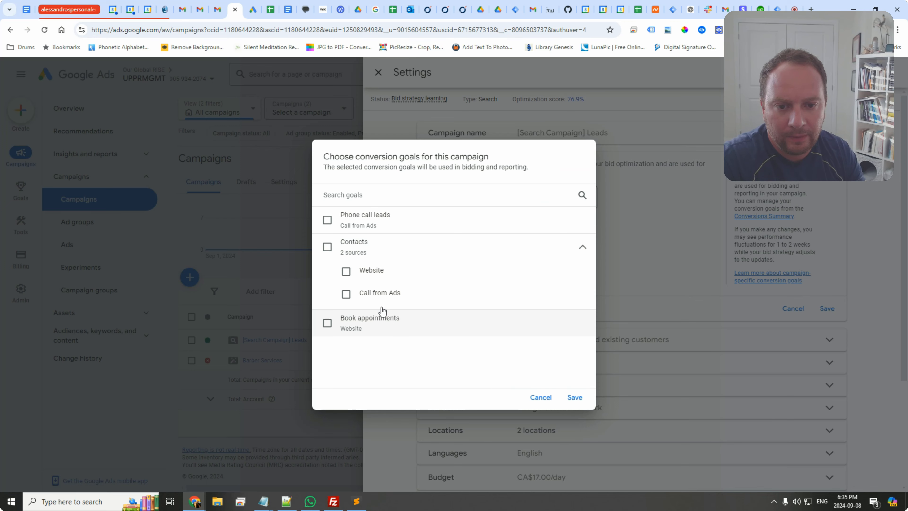
click(540, 397)
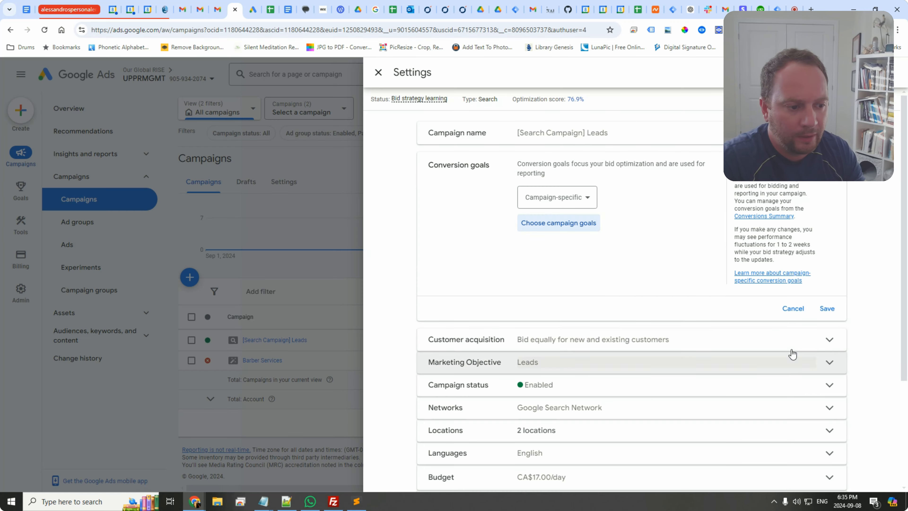
click(787, 310)
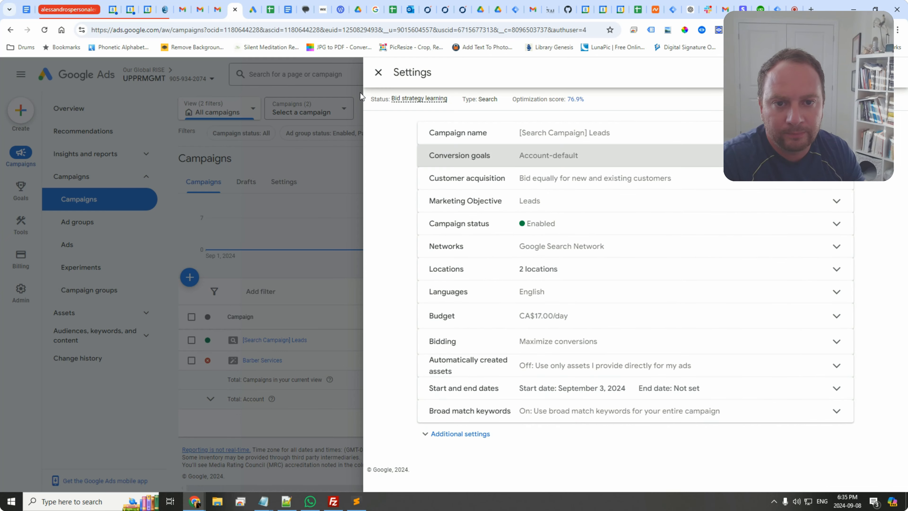
click(378, 72)
Step: Open the conversions summary and expand the Custom goals section
mouse_move(22, 229)
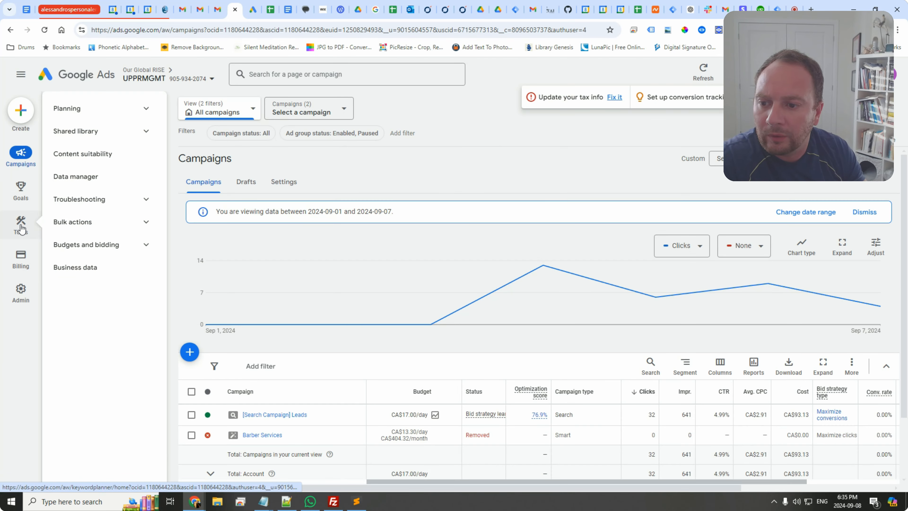
mouse_move(21, 188)
click(83, 132)
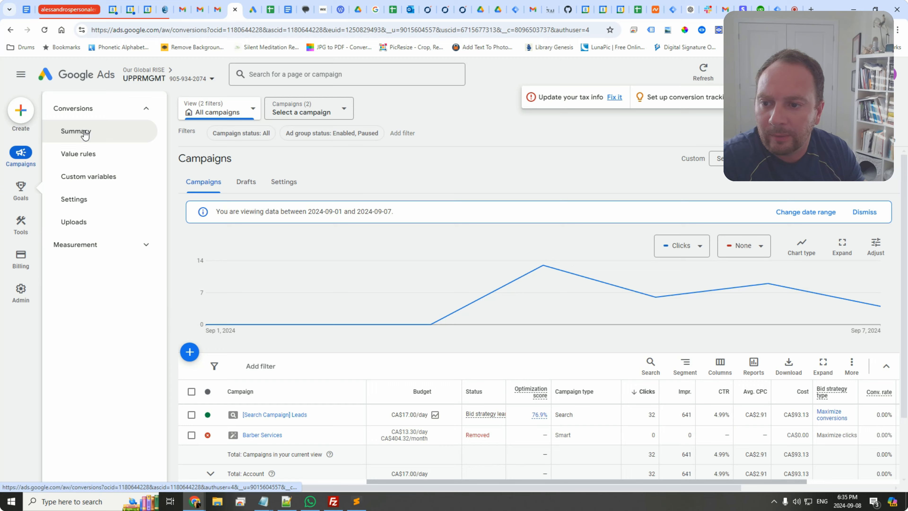
scroll(271, 199, down, 8)
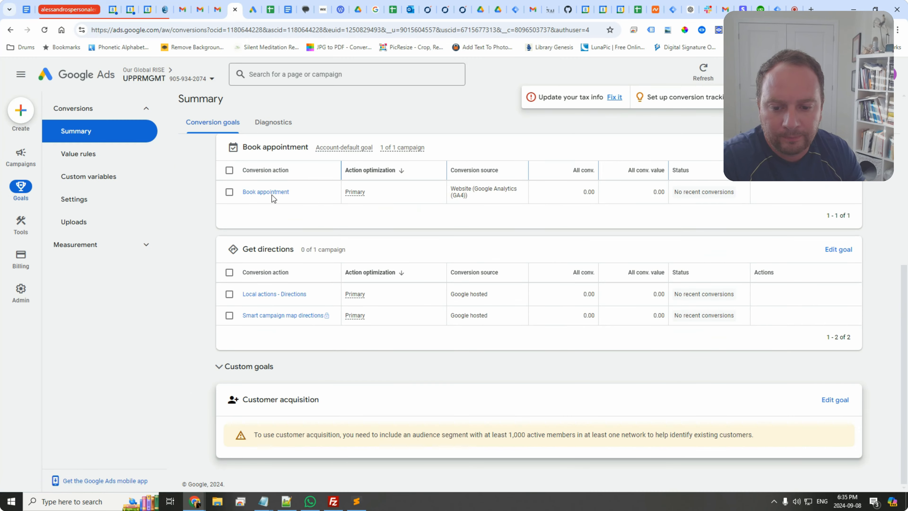
click(266, 366)
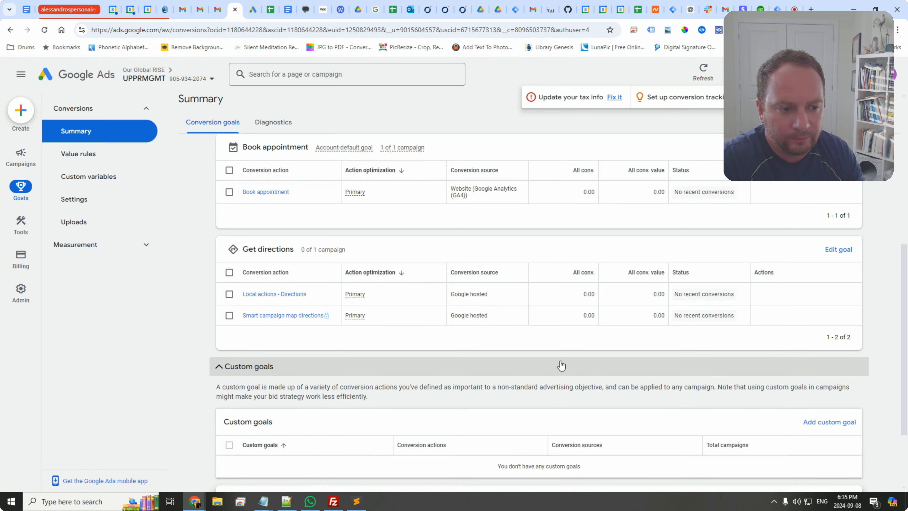
Step: Start a custom goal with Calls from Smart Campaign Ads, Reached Thank You Page and Smart campaign ad clicks to call selected
scroll(818, 392, down, 2)
click(828, 328)
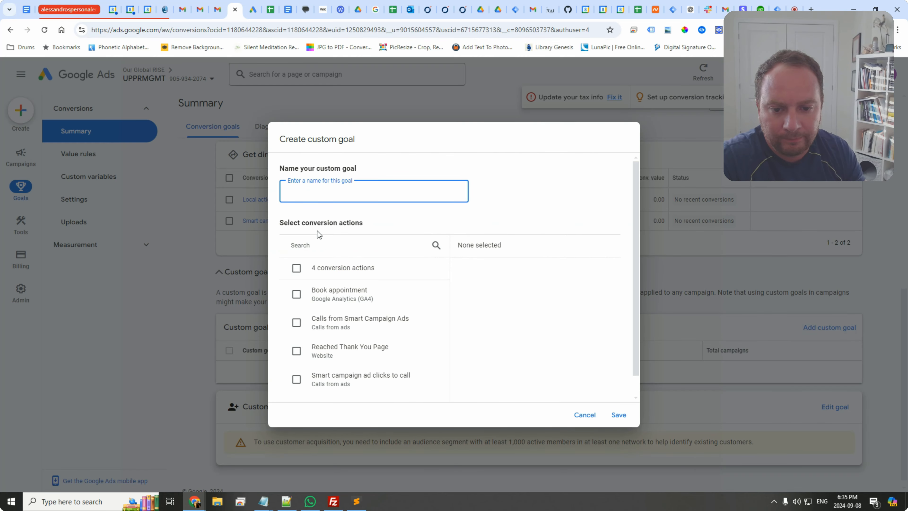
click(297, 294)
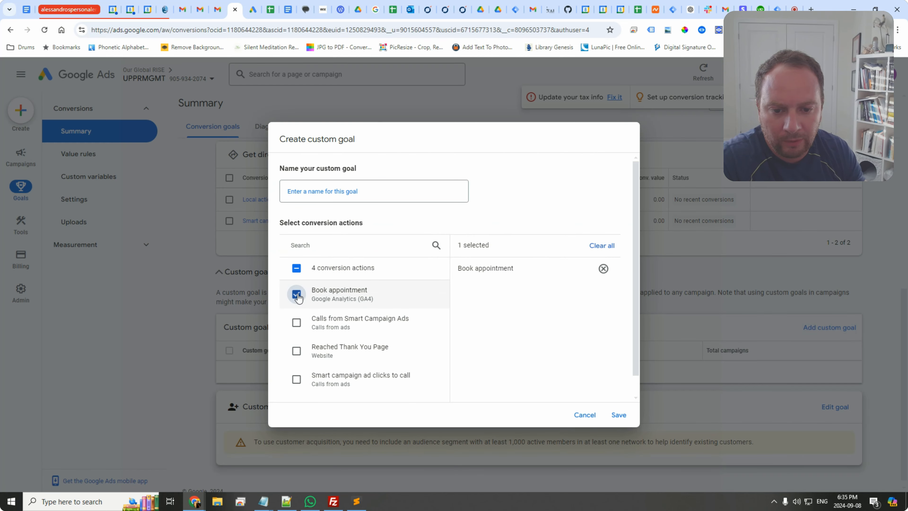
click(296, 323)
click(296, 351)
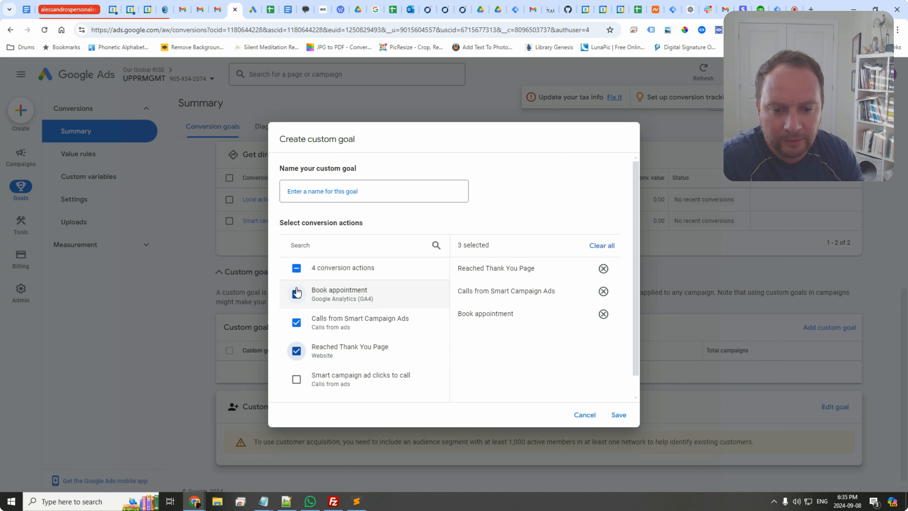
click(297, 297)
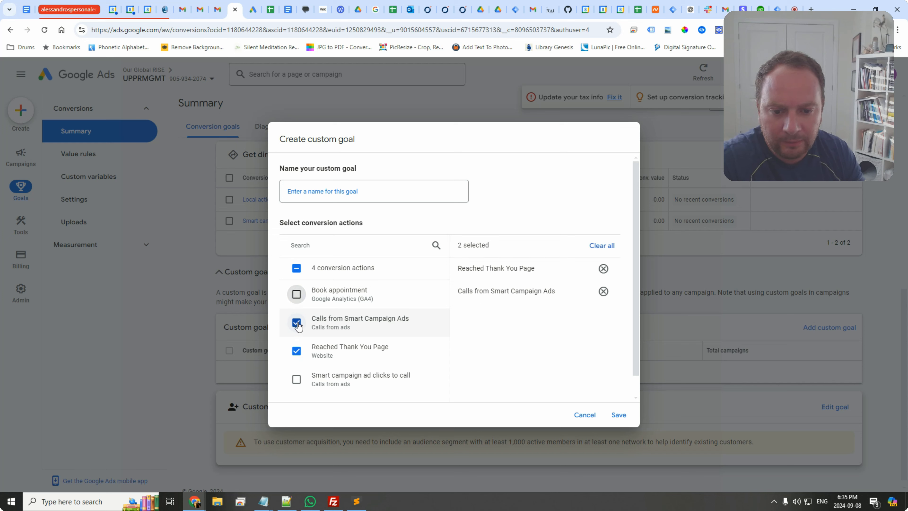
click(296, 324)
click(297, 323)
scroll(296, 343, down, 1)
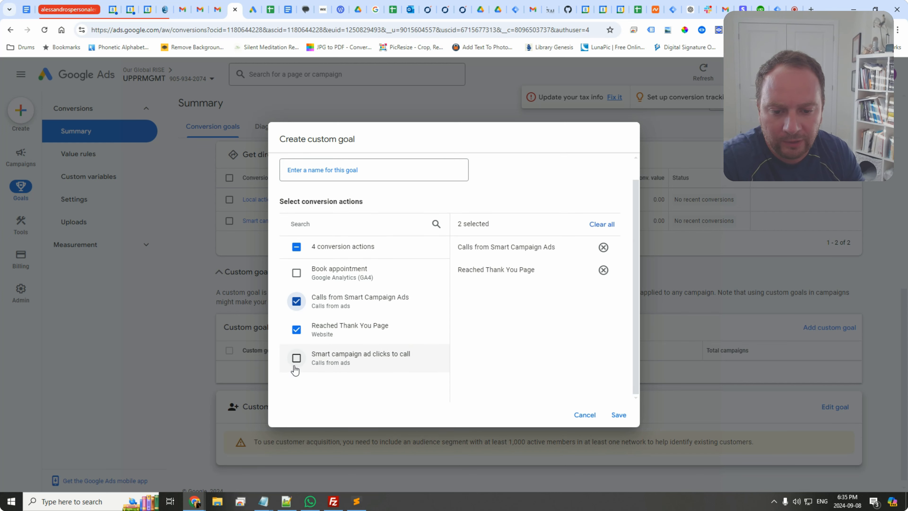
click(297, 358)
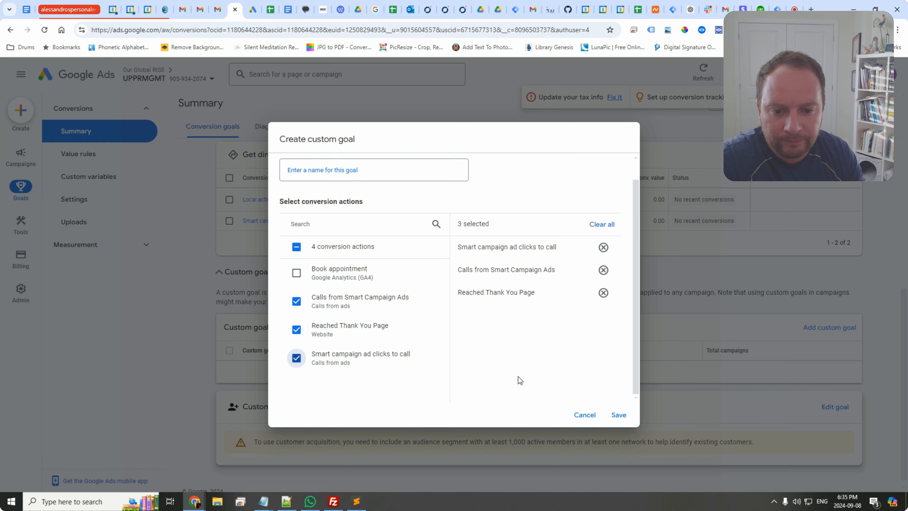
click(619, 418)
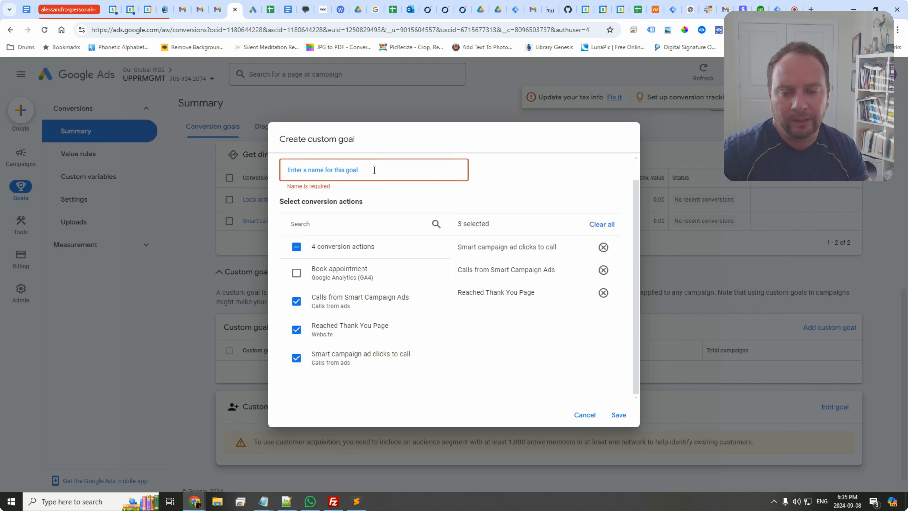
Step: Name the custom goal Calls and Reached Thank You Page, add Book appointment to its actions, and save it
click(374, 170)
text(Call)
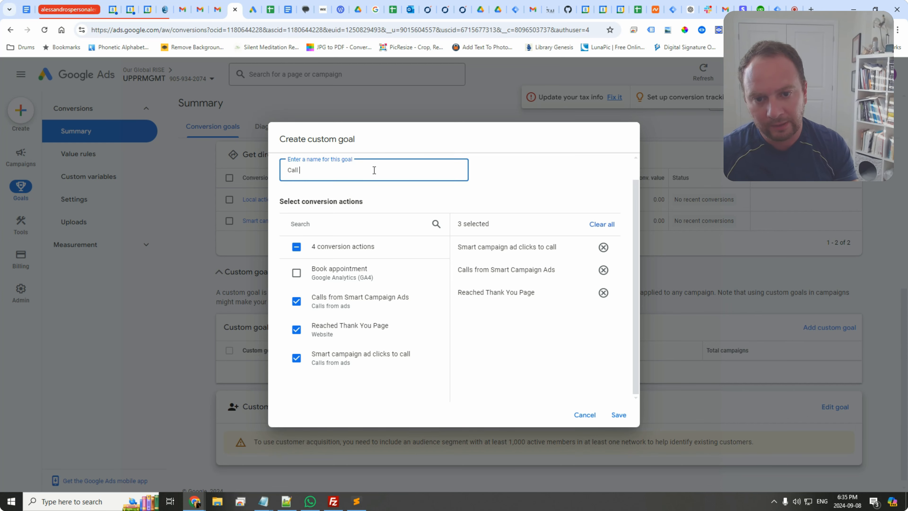
text(s and Reached)
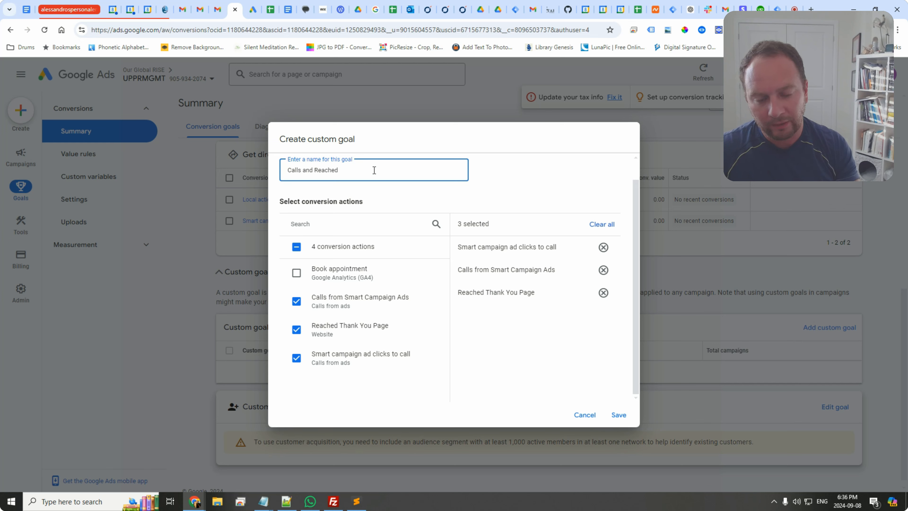
text( Thank)
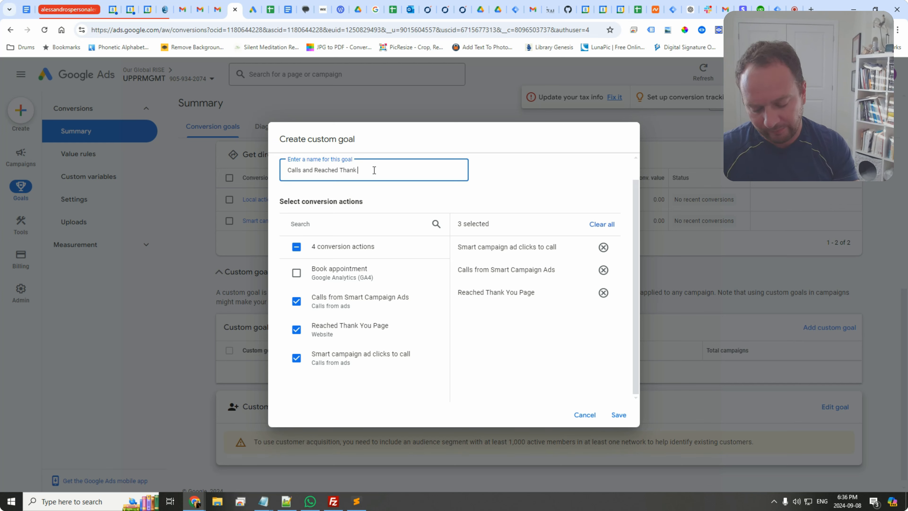
text( You Page)
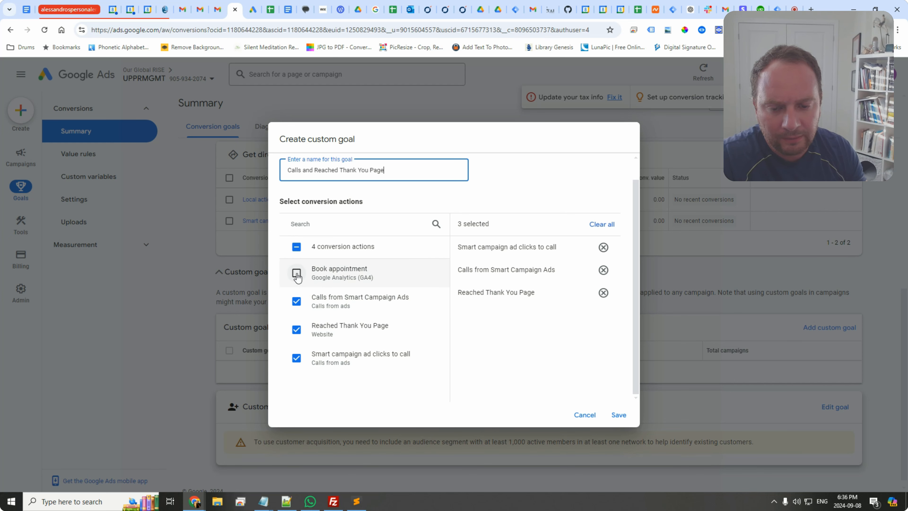
click(296, 273)
click(621, 416)
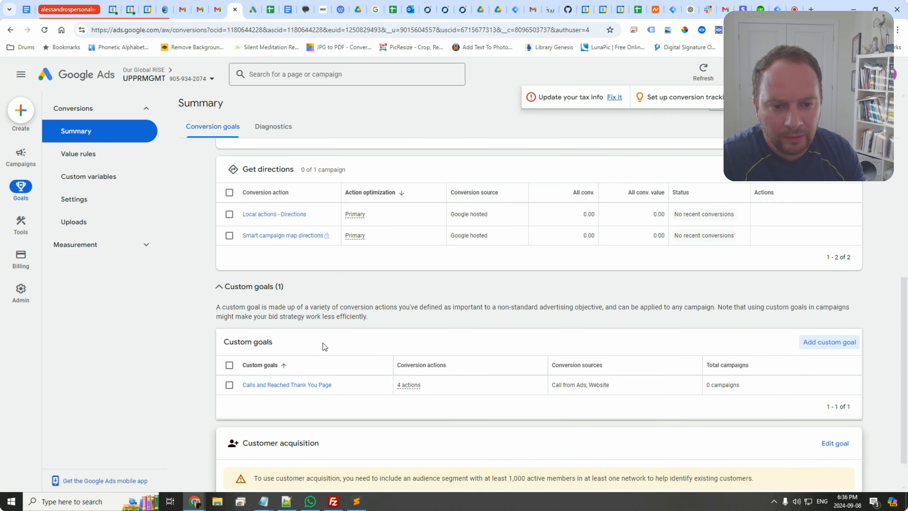
Step: Edit the Calls and Reached Thank You Page custom goal to remove Calls from Smart Campaign Ads and Smart campaign ad clicks to call, and save it
scroll(323, 343, up, 4)
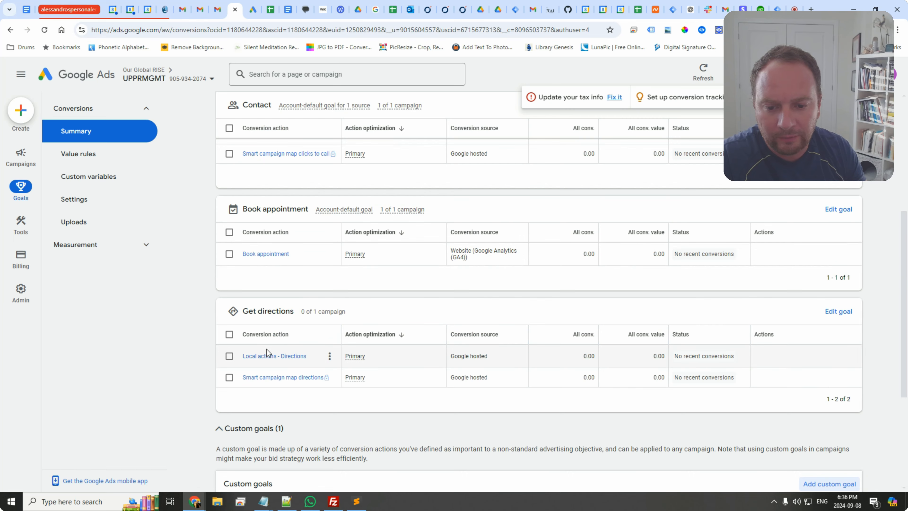
scroll(311, 356, up, 4)
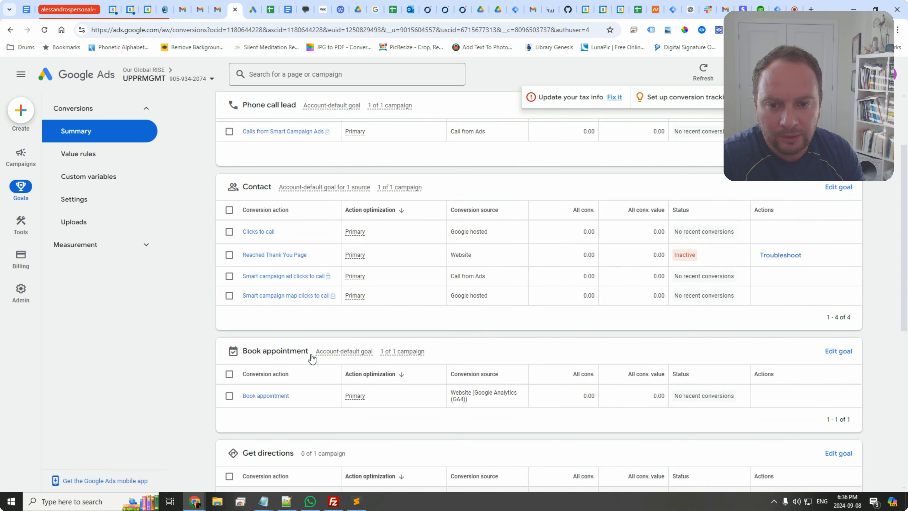
scroll(311, 354, down, 3)
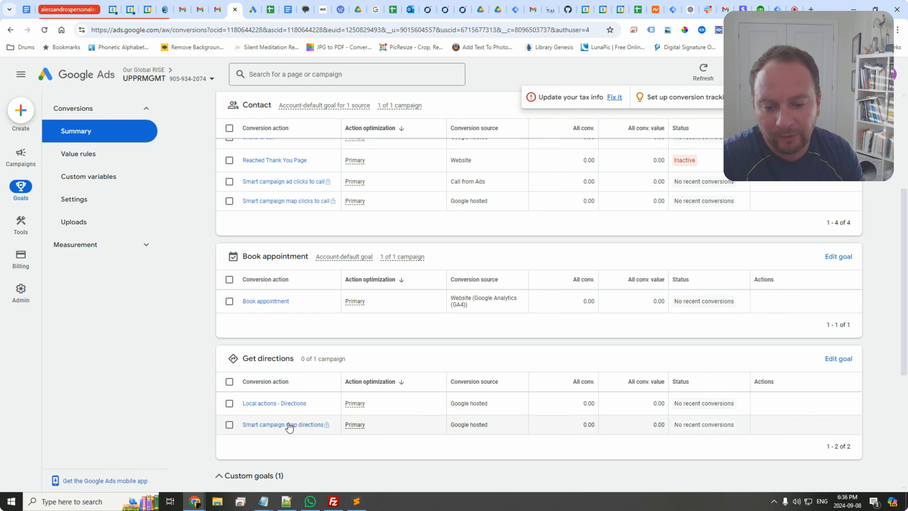
scroll(283, 357, up, 1)
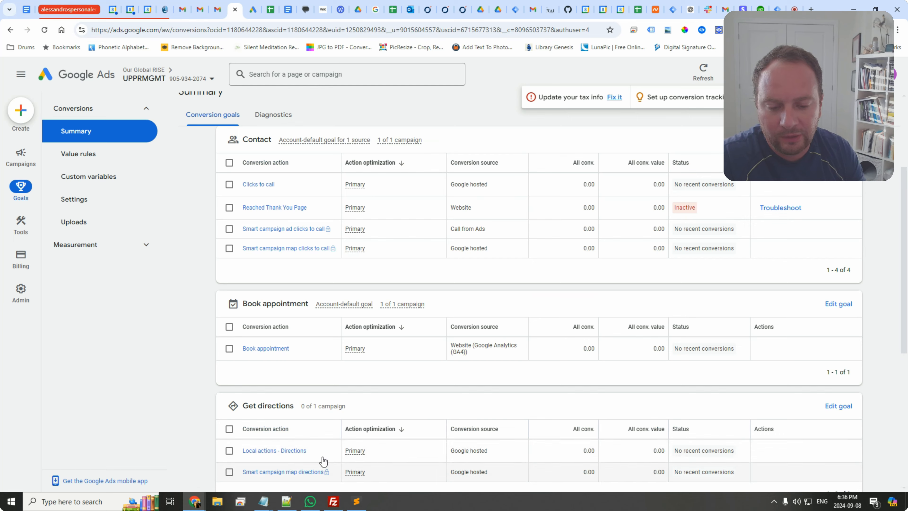
scroll(323, 455, down, 1)
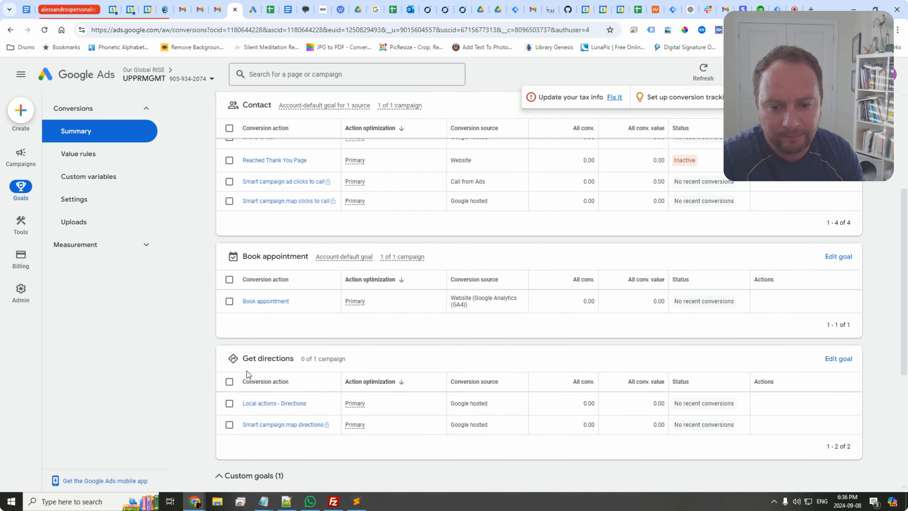
scroll(325, 388, down, 4)
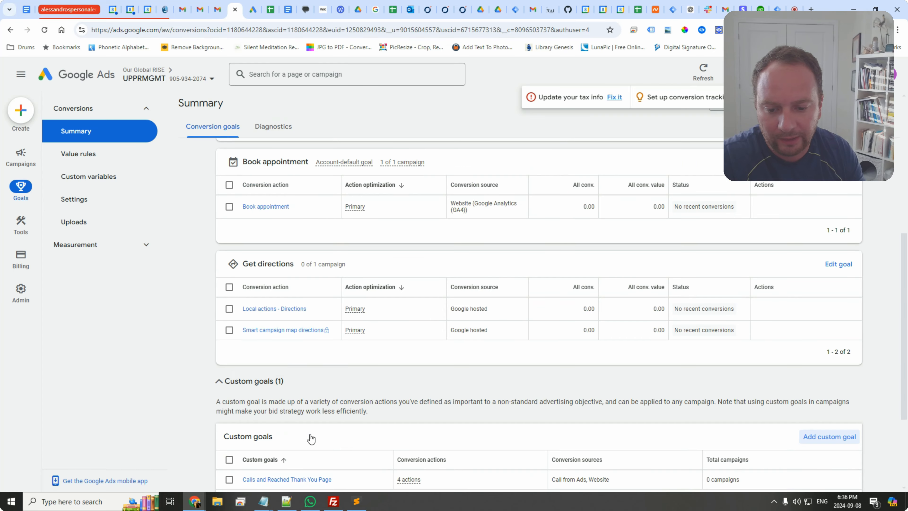
click(287, 386)
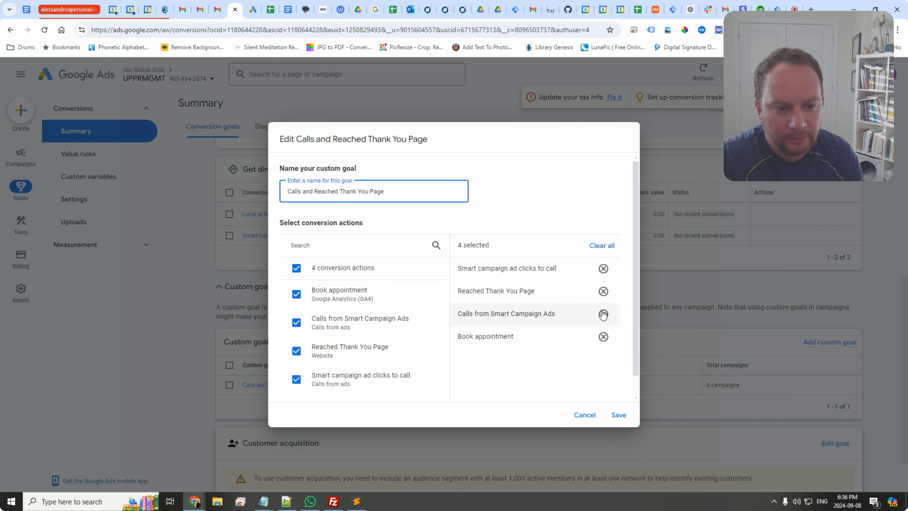
click(604, 314)
click(603, 269)
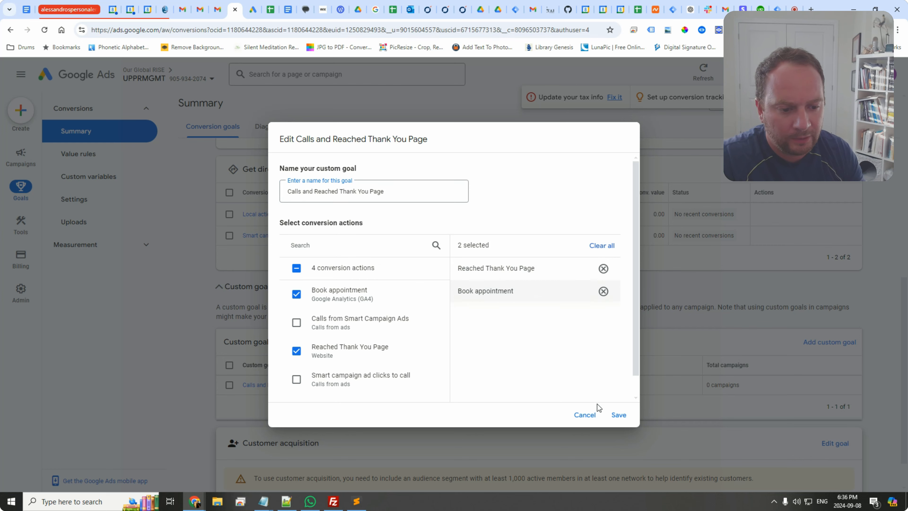
click(618, 415)
Step: Reopen the custom goal editor to review its selected conversion actions, then cancel without changes
scroll(358, 358, up, 10)
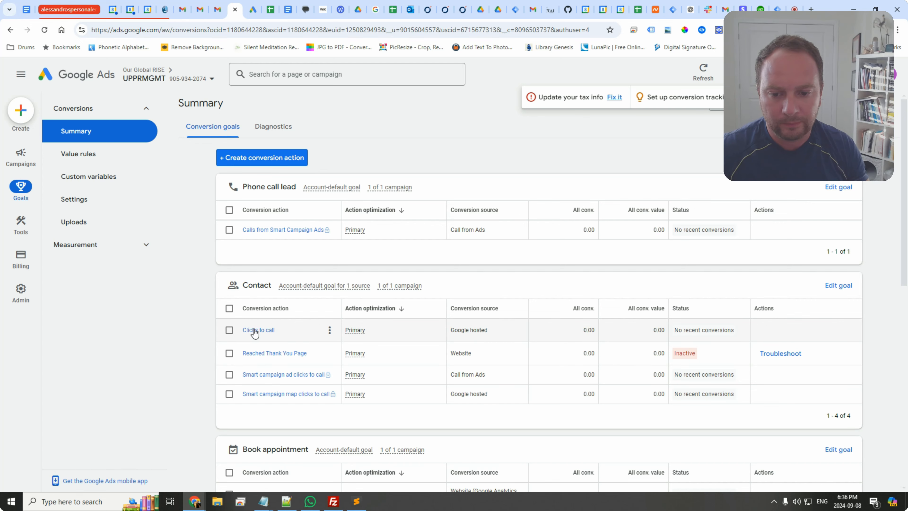
scroll(254, 333, down, 10)
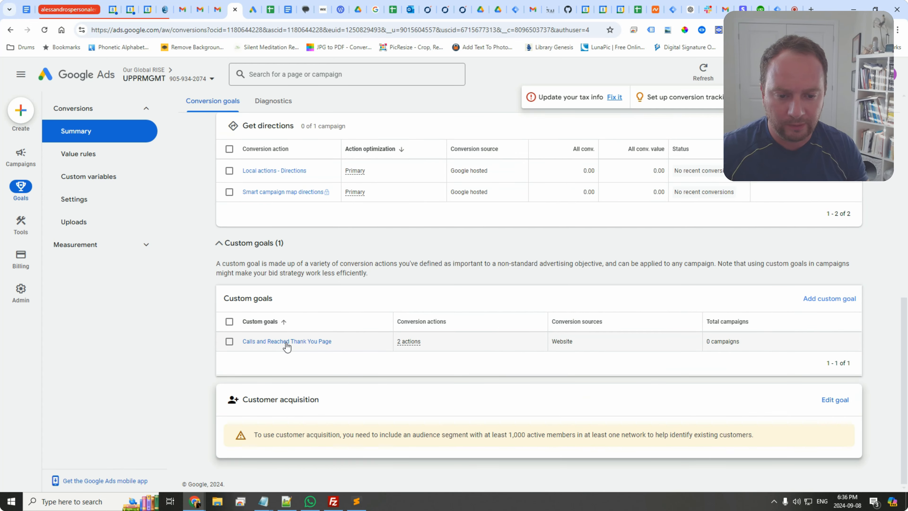
click(285, 343)
scroll(322, 315, down, 1)
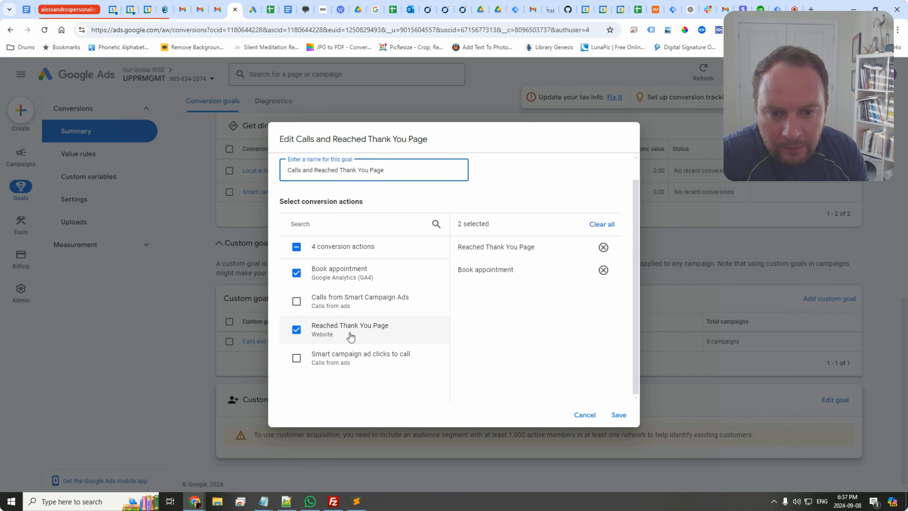
scroll(350, 338, up, 1)
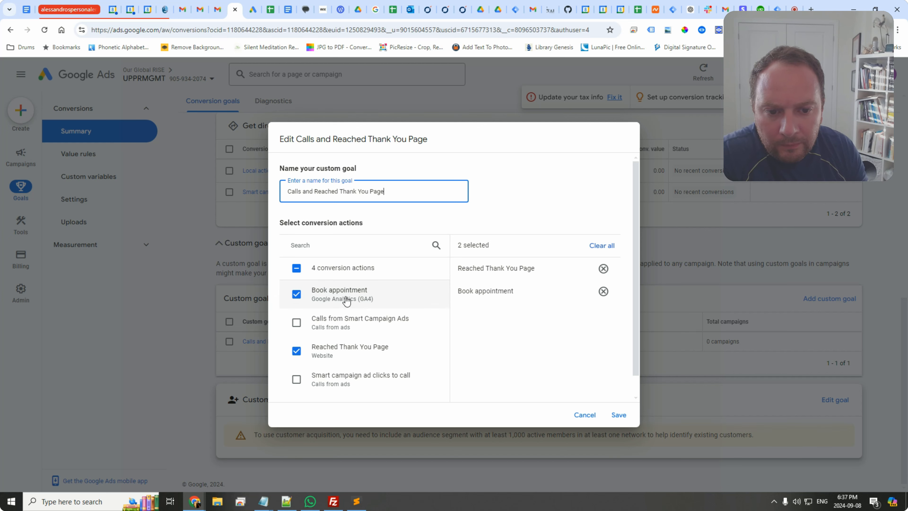
scroll(368, 306, down, 1)
click(209, 297)
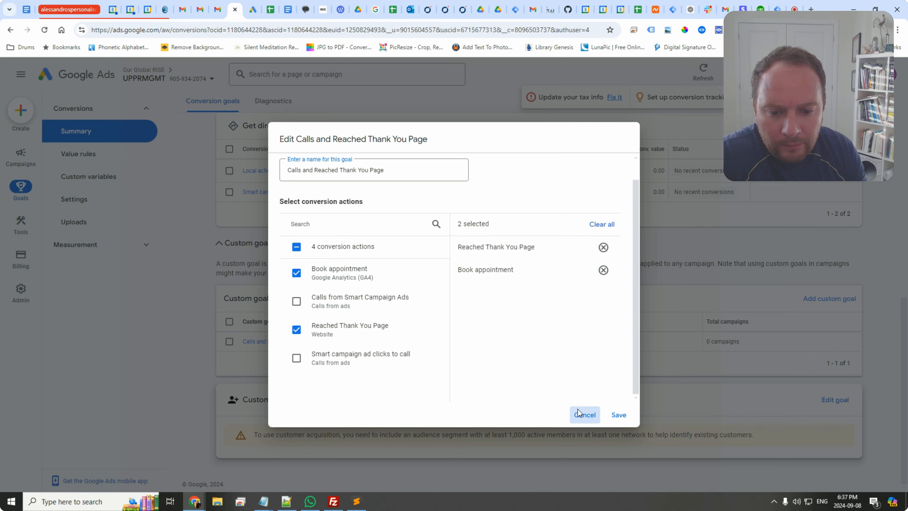
click(584, 415)
Step: Open the Clicks to call conversion action's details and go back to the summary
scroll(286, 301, up, 6)
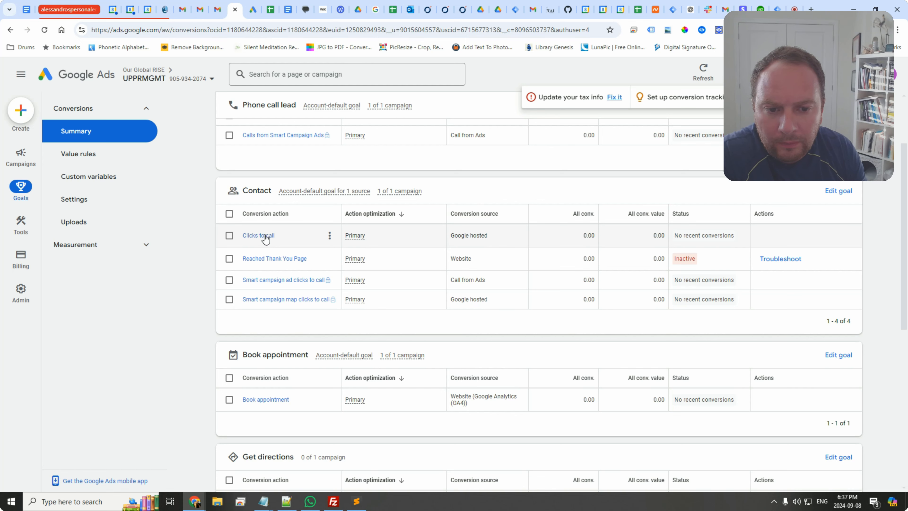
click(266, 236)
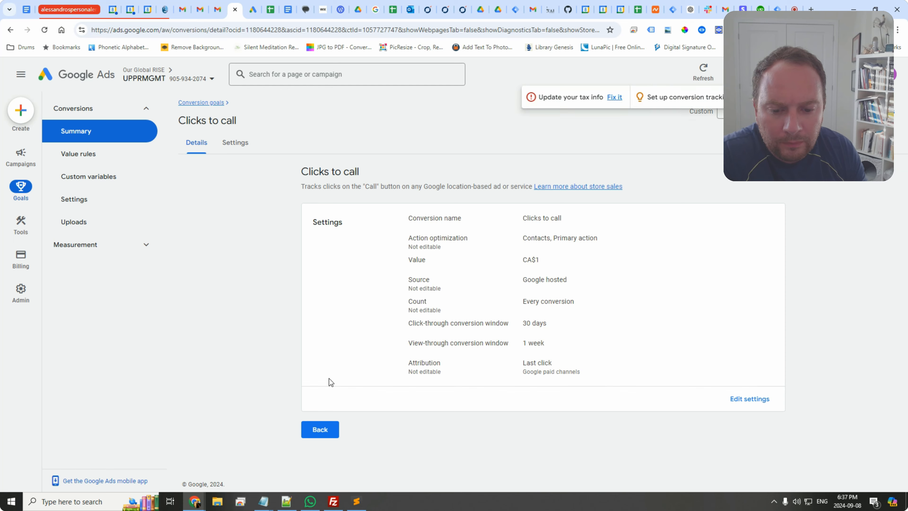
click(319, 431)
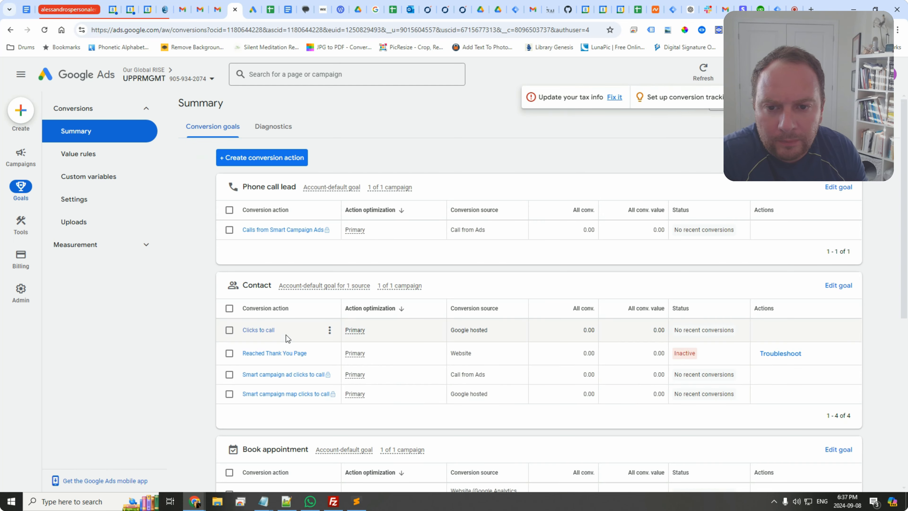
Step: Start a new phone calls conversion action tracking calls from ads using call extensions or call-only ads
click(270, 159)
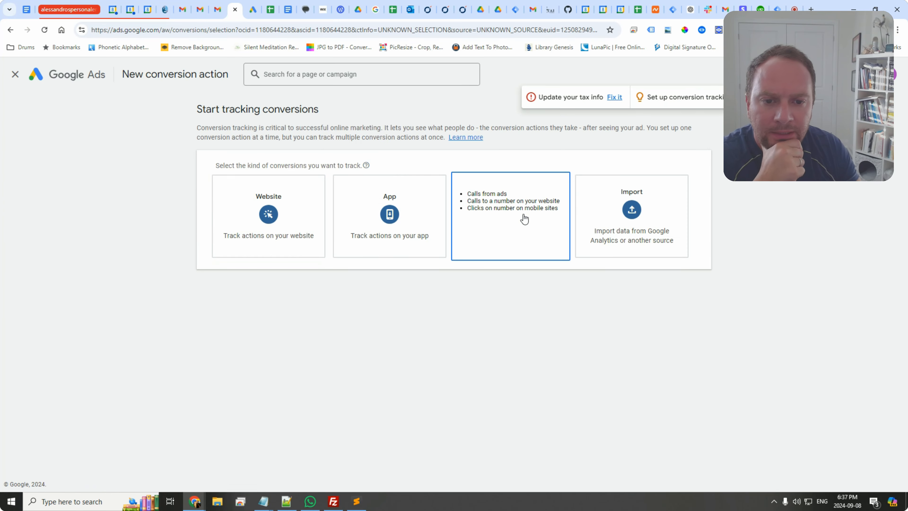
click(505, 218)
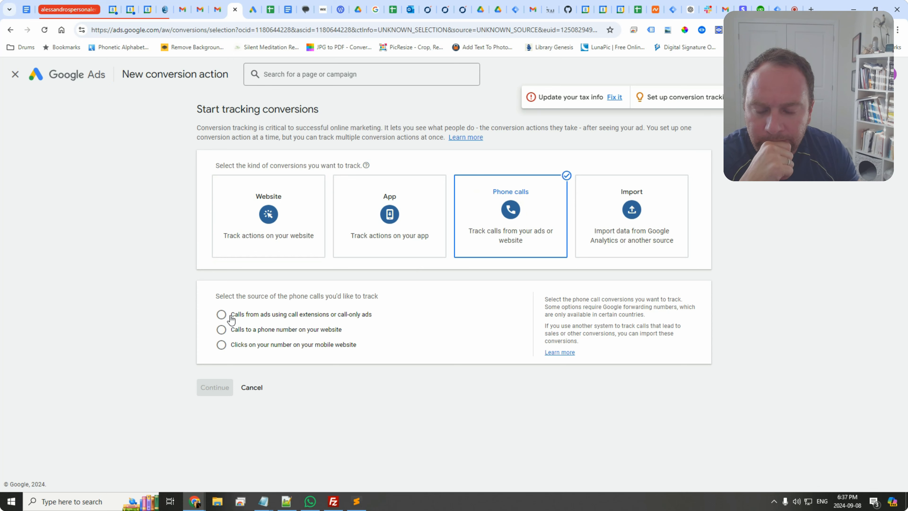
click(223, 315)
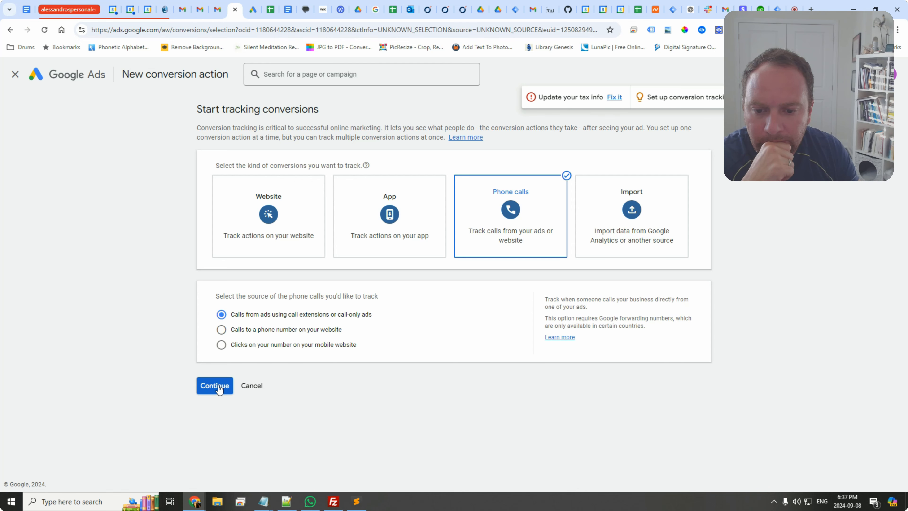
click(224, 387)
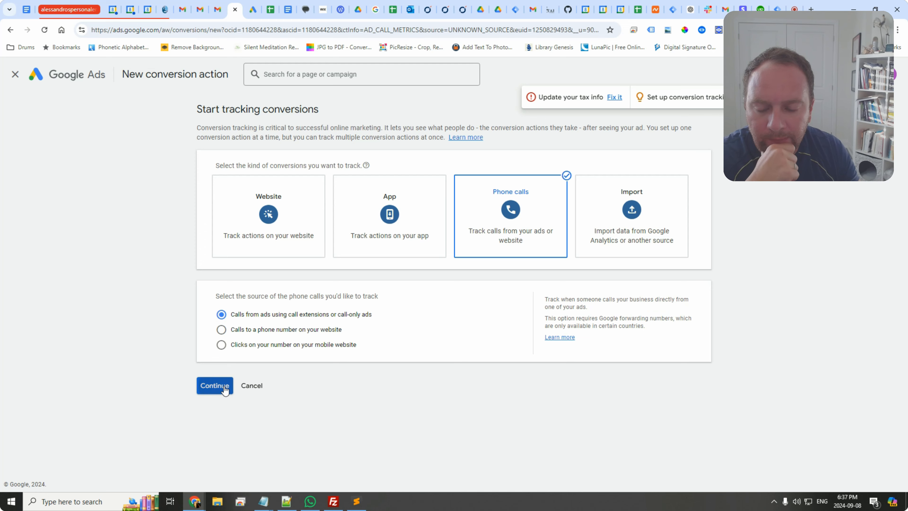
Step: Name the conversion action Click Phone Number in Ad, choose the same value for each conversion, and create it
click(380, 221)
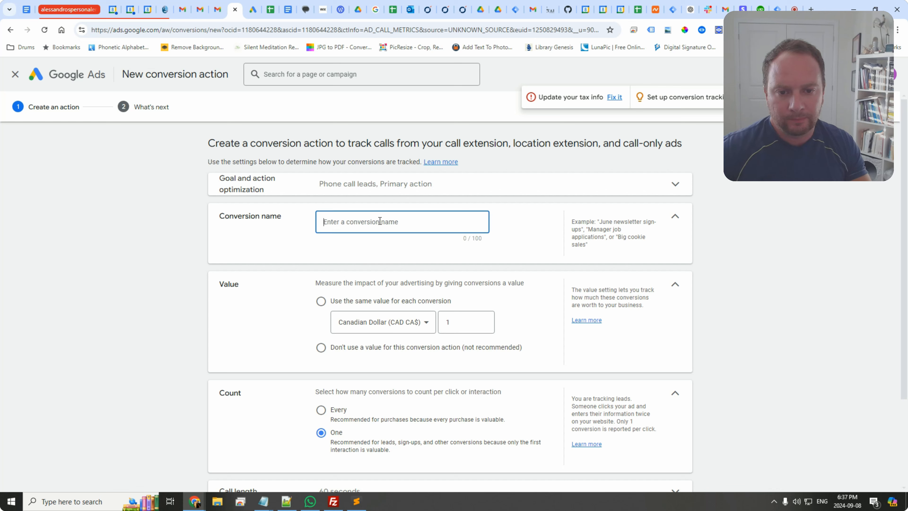
text(Ch)
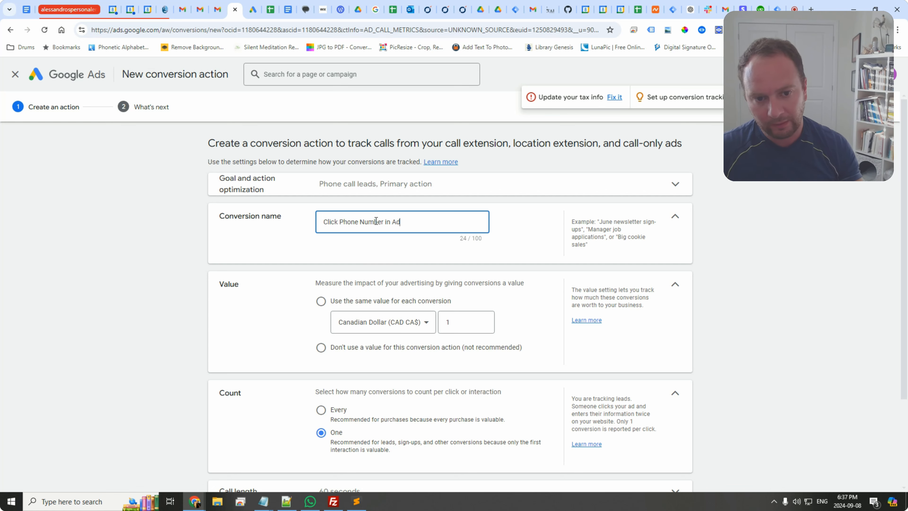
scroll(379, 307, down, 3)
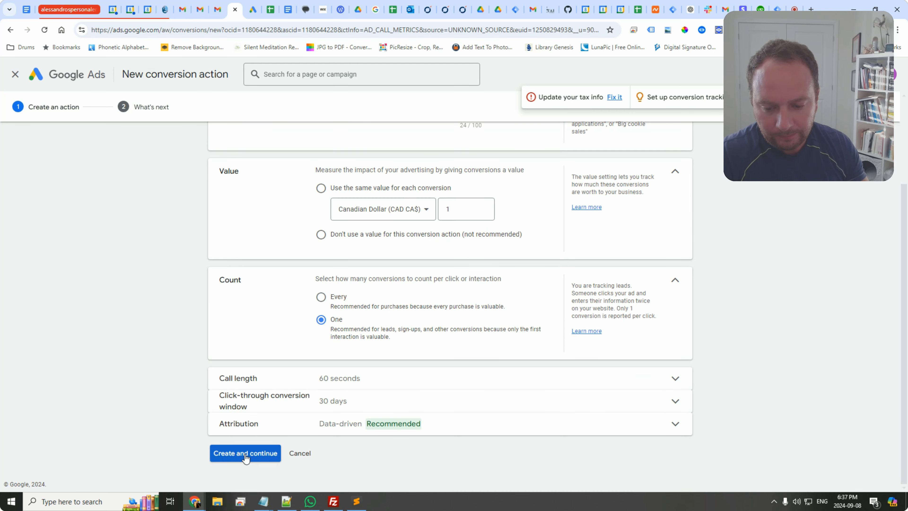
click(245, 454)
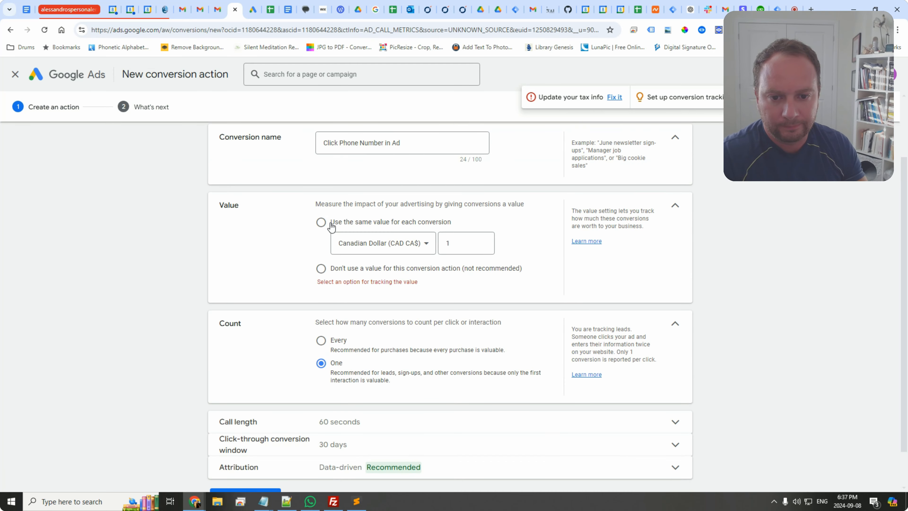
click(321, 222)
scroll(304, 348, down, 2)
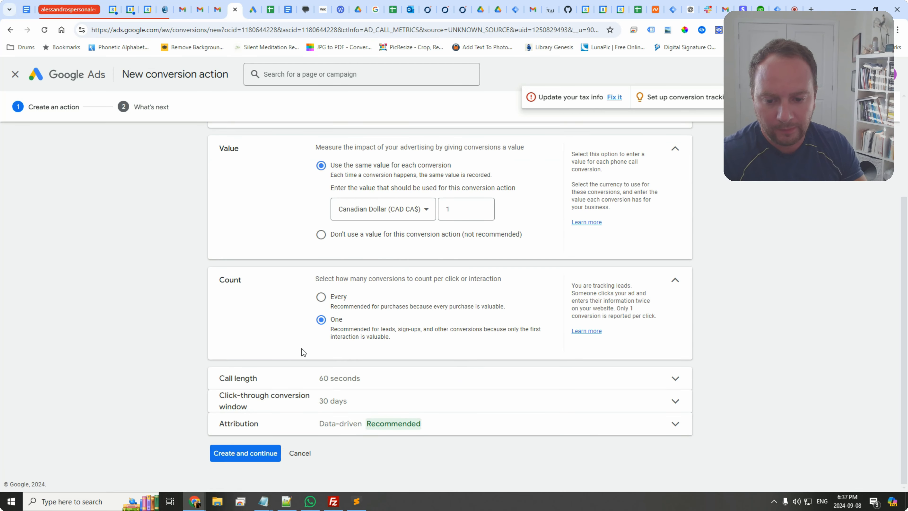
click(248, 453)
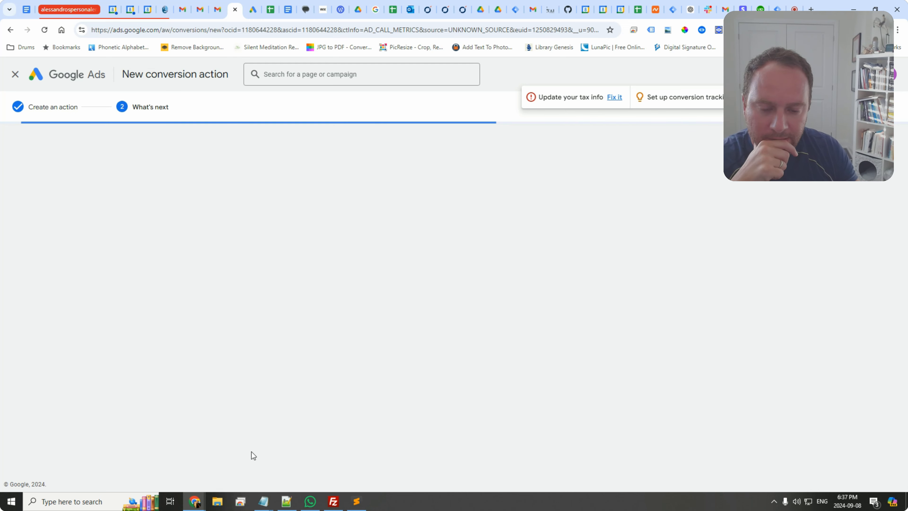
click(232, 319)
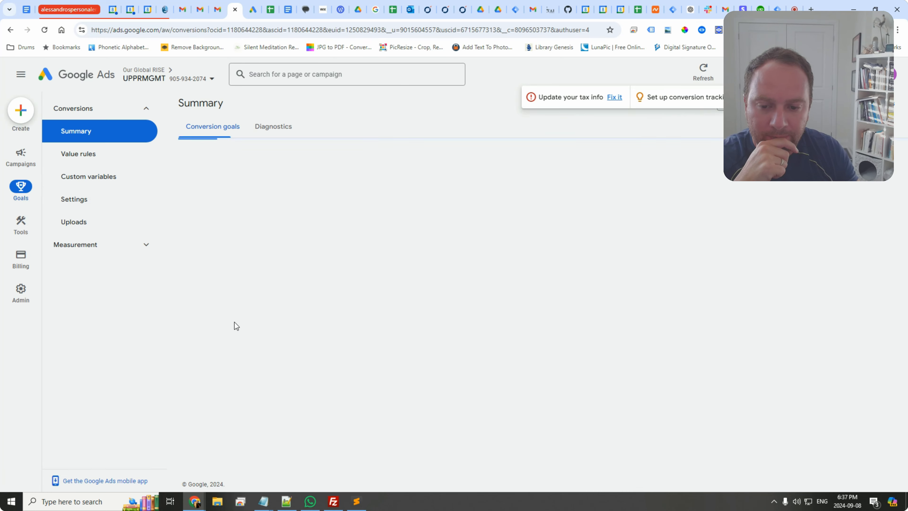
Step: Add Click Phone Number in Ad to the Calls and Reached Thank You Page custom goal and save it
scroll(220, 350, down, 4)
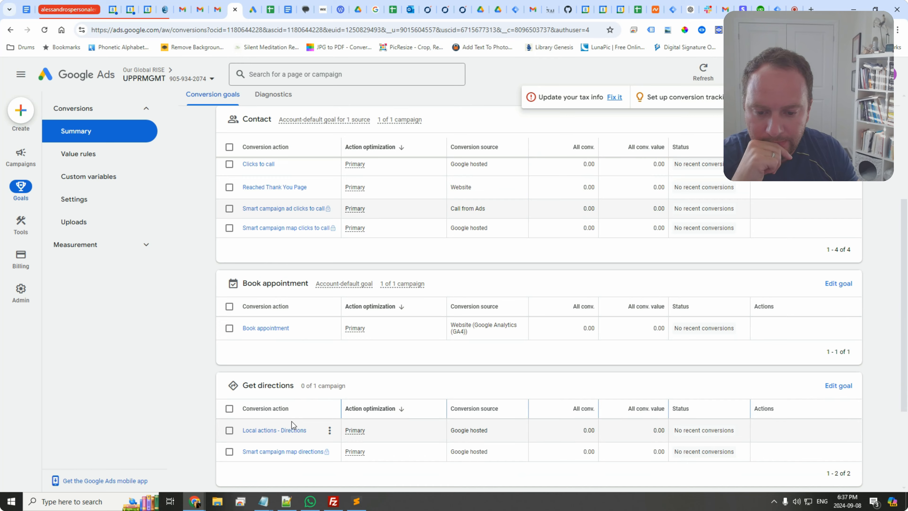
scroll(292, 421, down, 4)
scroll(289, 390, up, 6)
scroll(280, 350, up, 2)
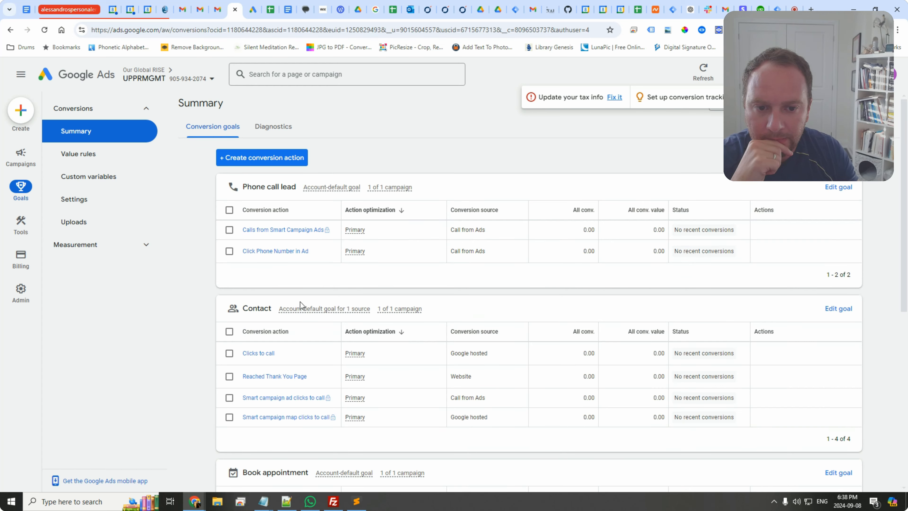
scroll(377, 259, down, 6)
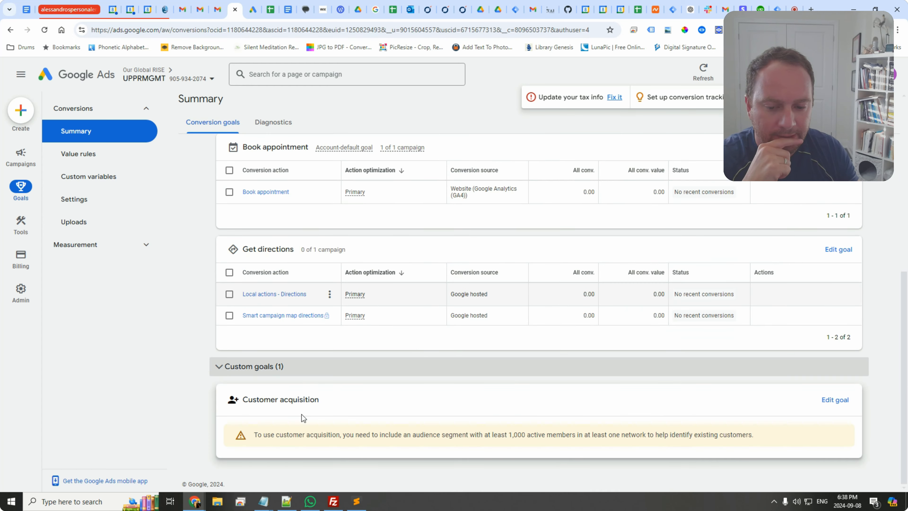
click(253, 369)
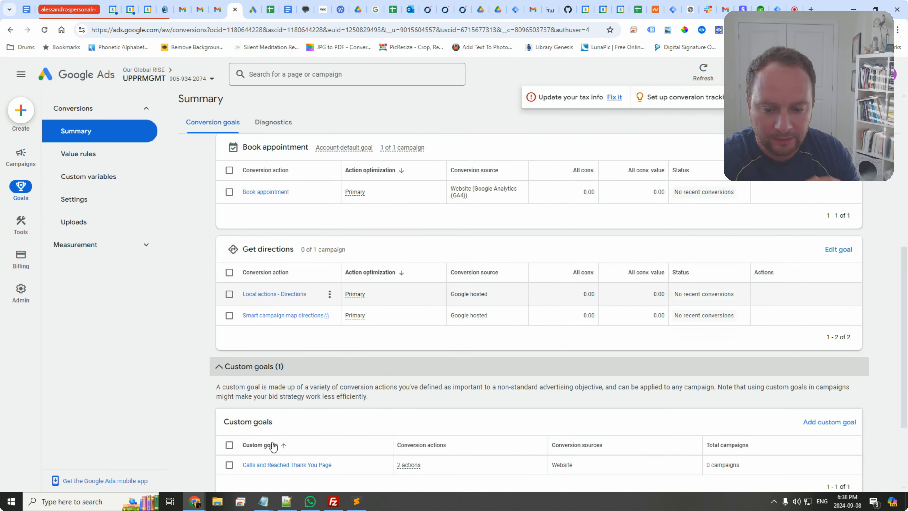
click(320, 465)
scroll(375, 301, down, 1)
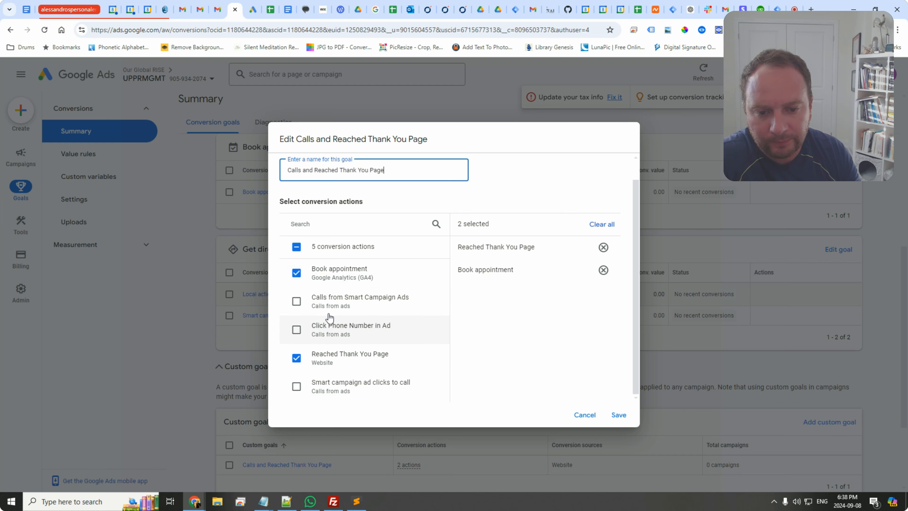
click(297, 331)
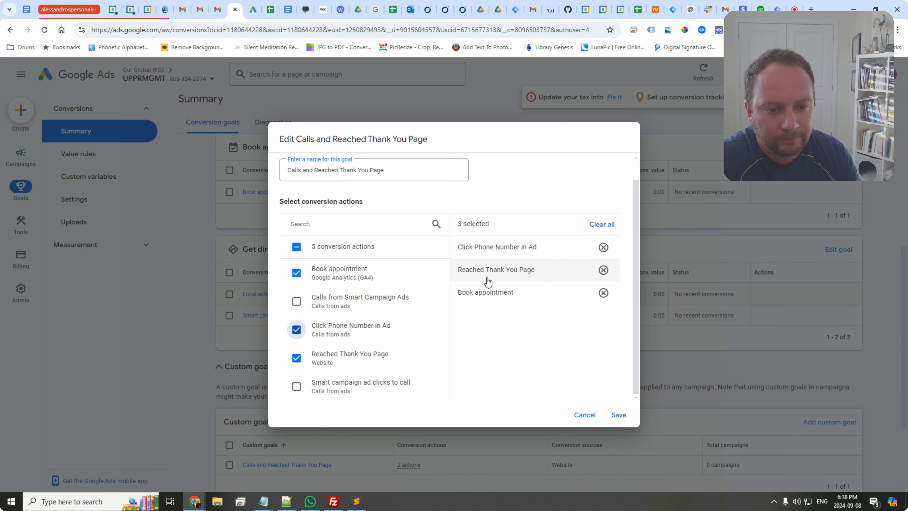
click(619, 416)
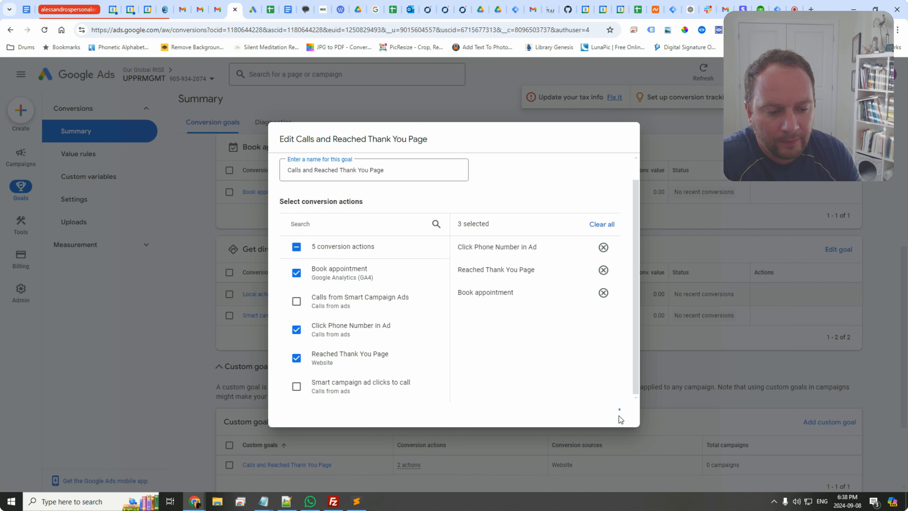
scroll(264, 377, down, 3)
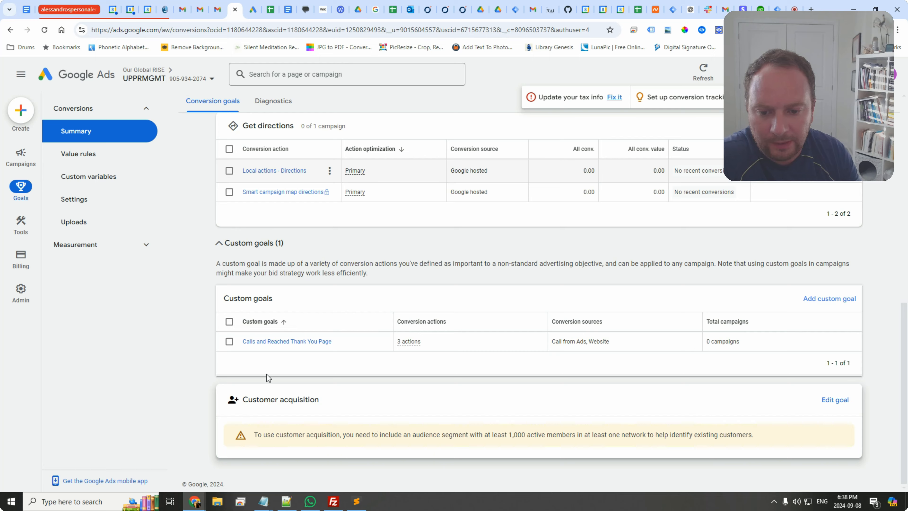
Step: Open the Book appointment conversion action's details and go back to the conversions summary
scroll(264, 307, up, 5)
click(266, 257)
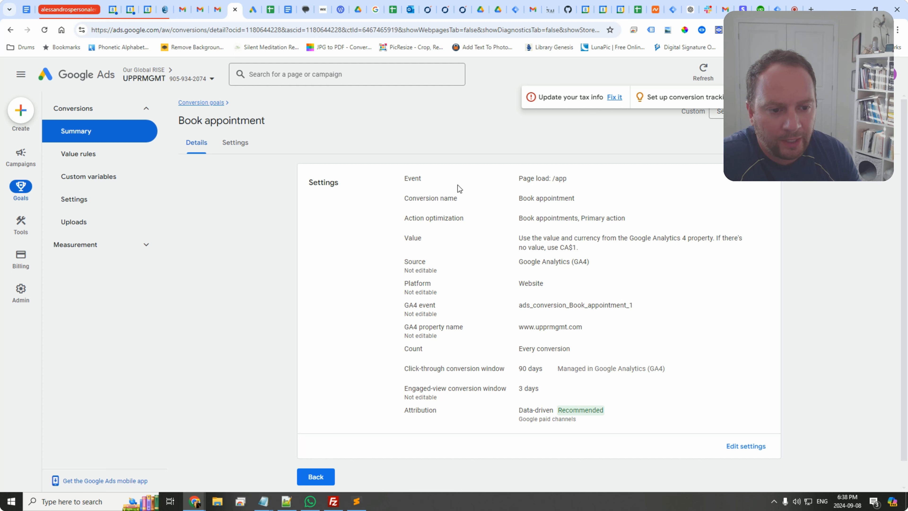
scroll(459, 361, down, 1)
scroll(451, 363, up, 1)
scroll(469, 298, down, 1)
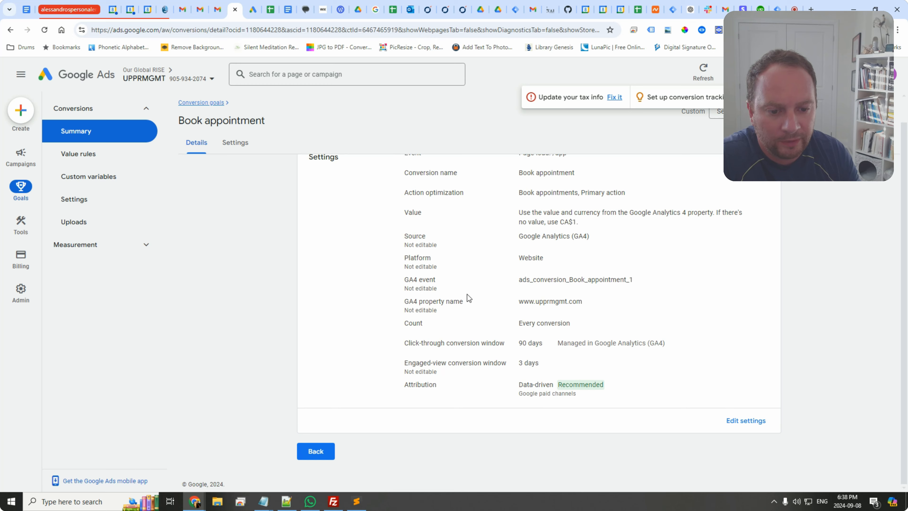
click(308, 458)
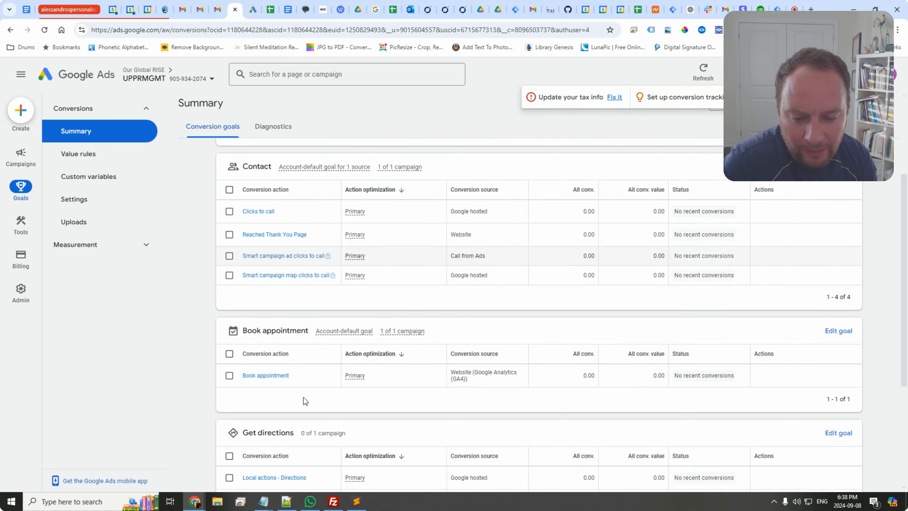
Step: Remove Book appointment from the Calls and Reached Thank You Page custom goal and save it
scroll(306, 398, down, 7)
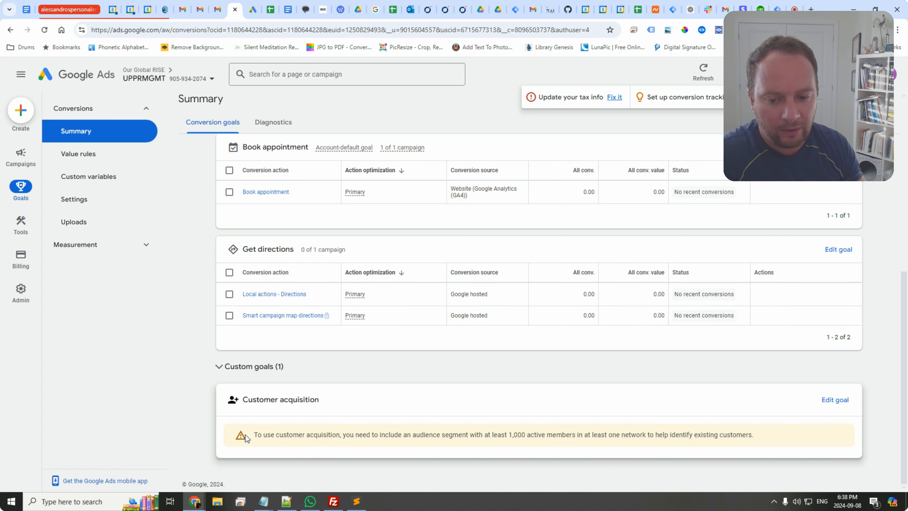
click(242, 371)
click(279, 465)
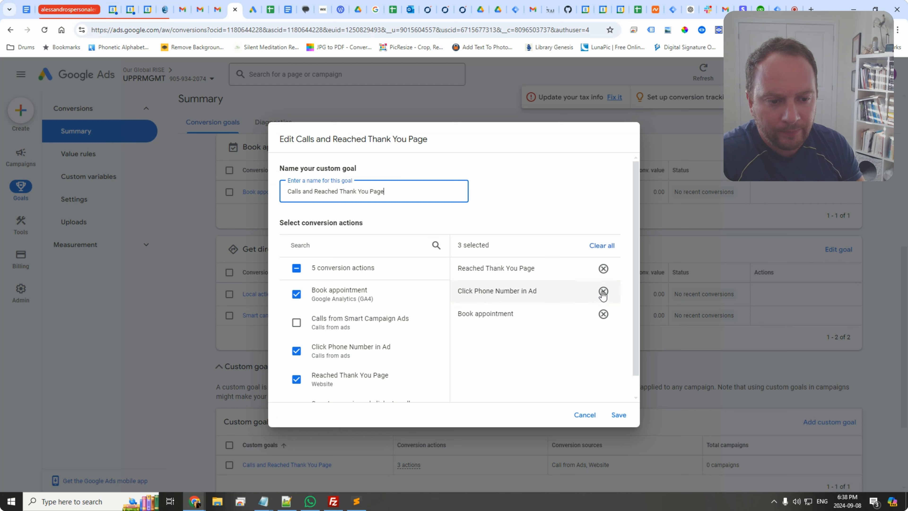
click(603, 314)
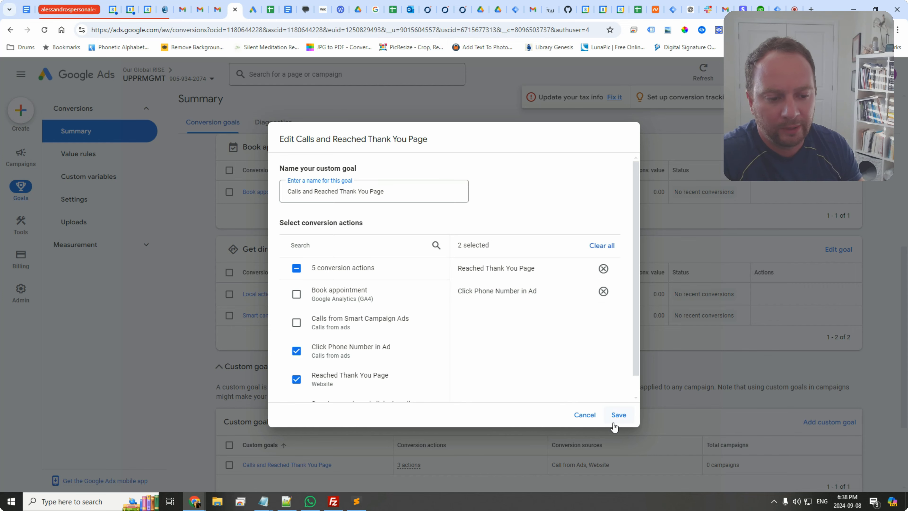
click(618, 416)
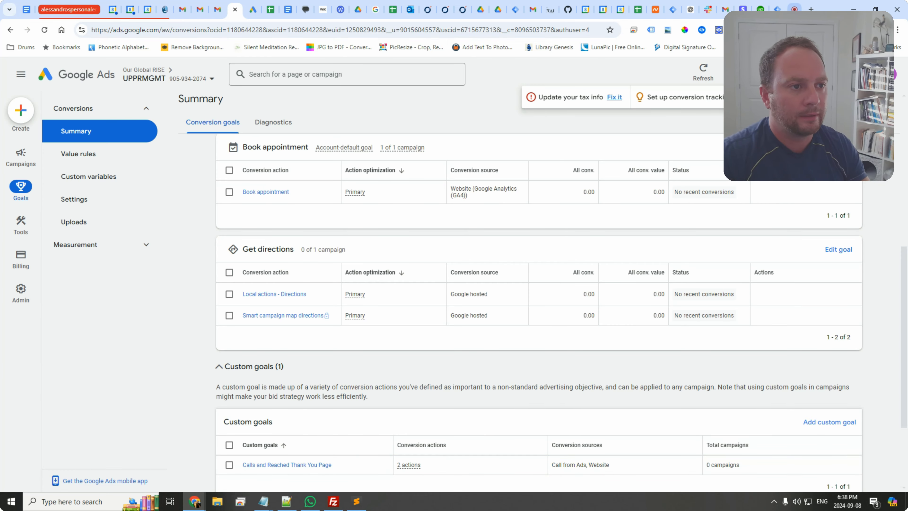
Step: Check the tags in the Tag Manager tab and return to Google Ads
click(778, 9)
click(44, 193)
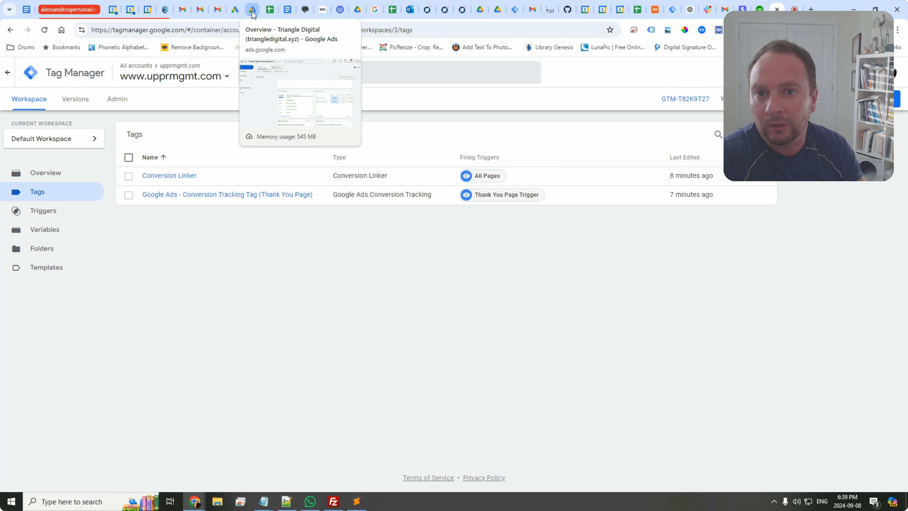
click(235, 10)
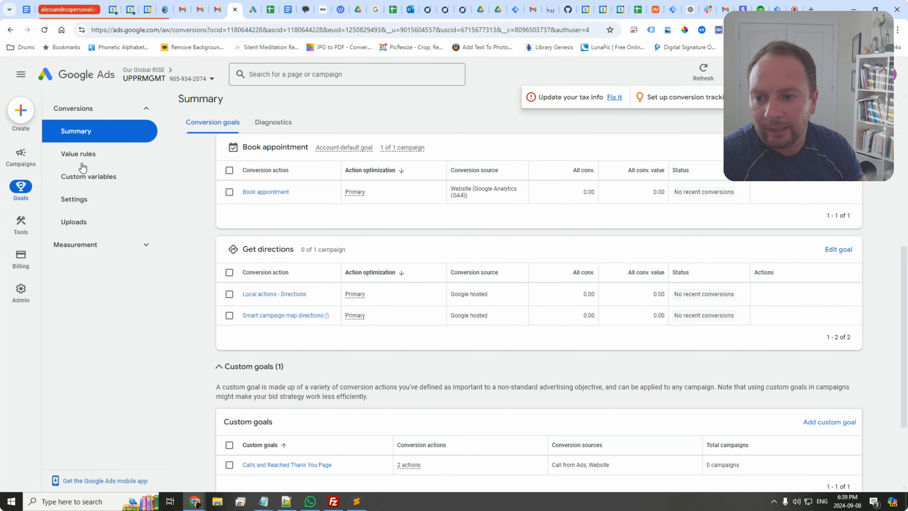
Step: Open the [Search Campaign] Leads campaign's settings and switch its conversion goals to campaign-specific
click(16, 162)
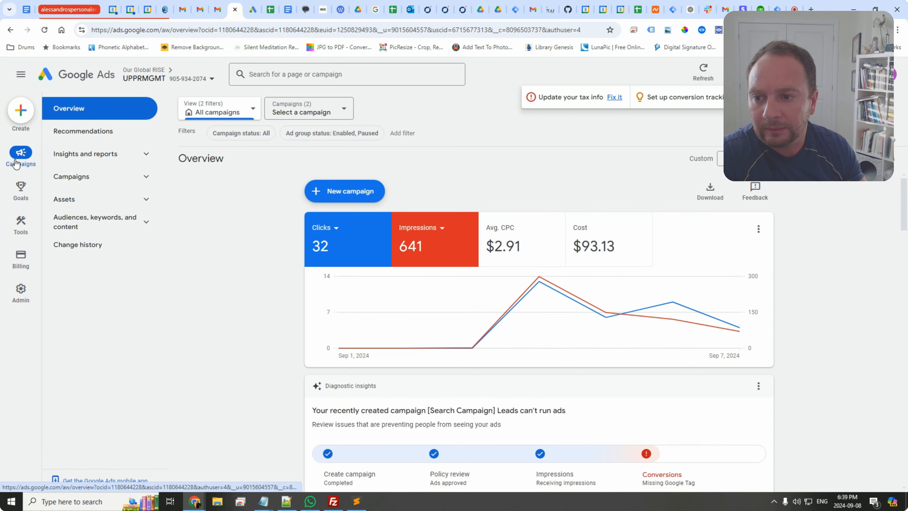
scroll(269, 291, down, 3)
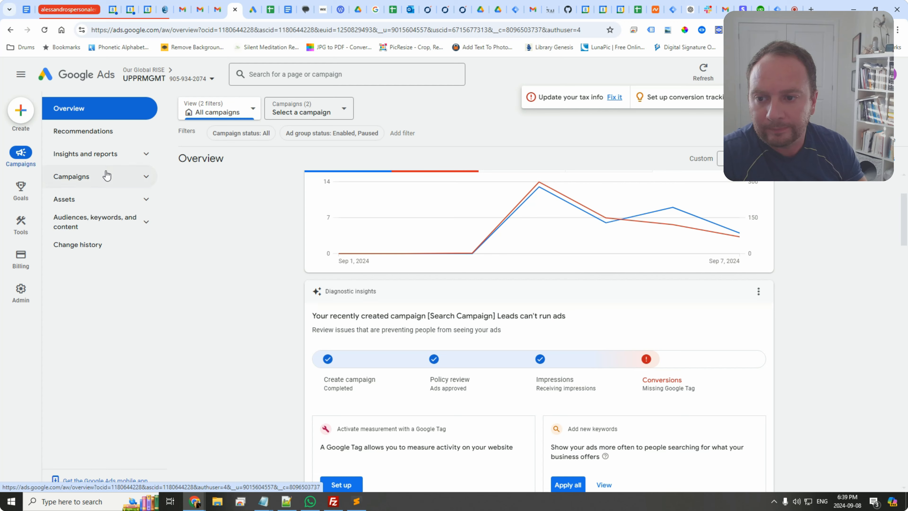
click(107, 176)
click(95, 201)
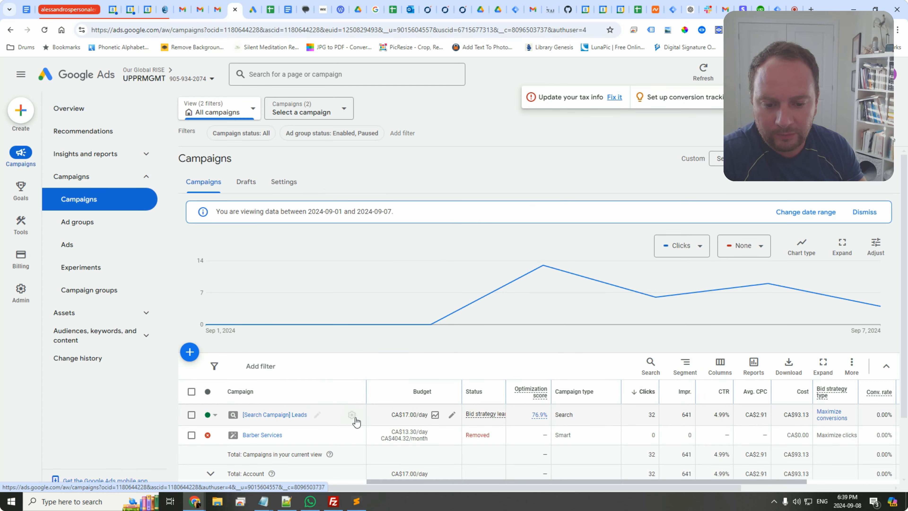
click(353, 416)
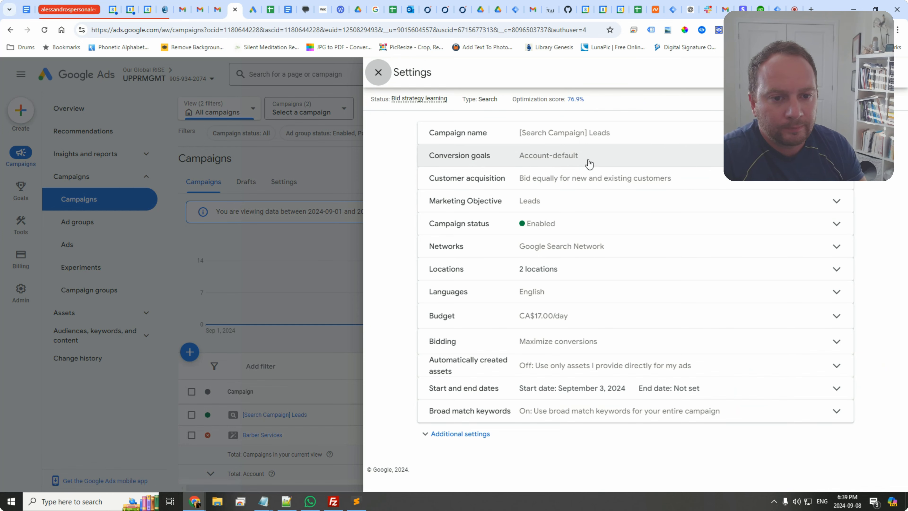
click(586, 164)
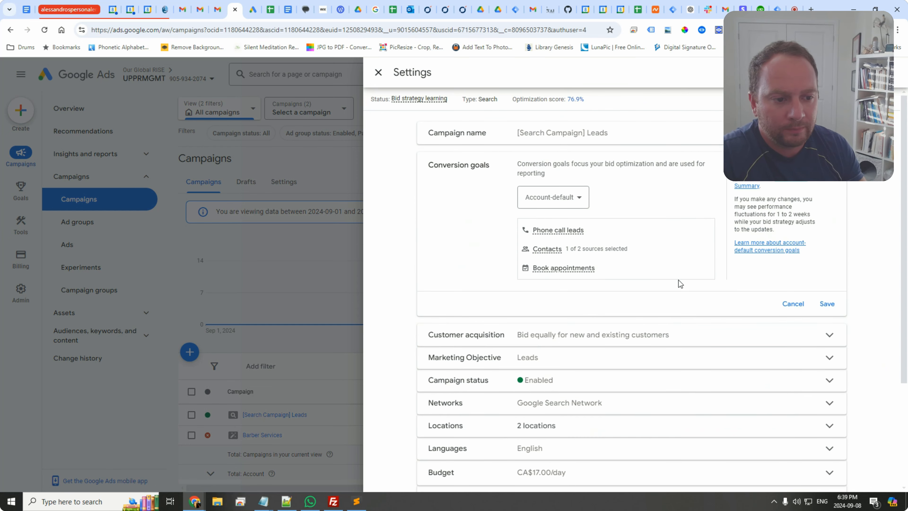
click(551, 197)
click(551, 229)
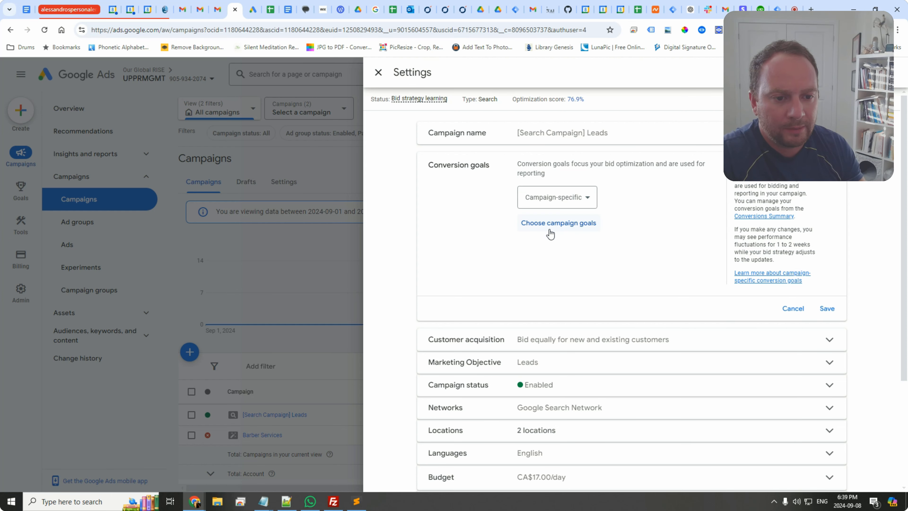
Step: Choose the Calls and Reached Thank You Page custom goal as the campaign's conversion goal, save, and close settings
click(550, 231)
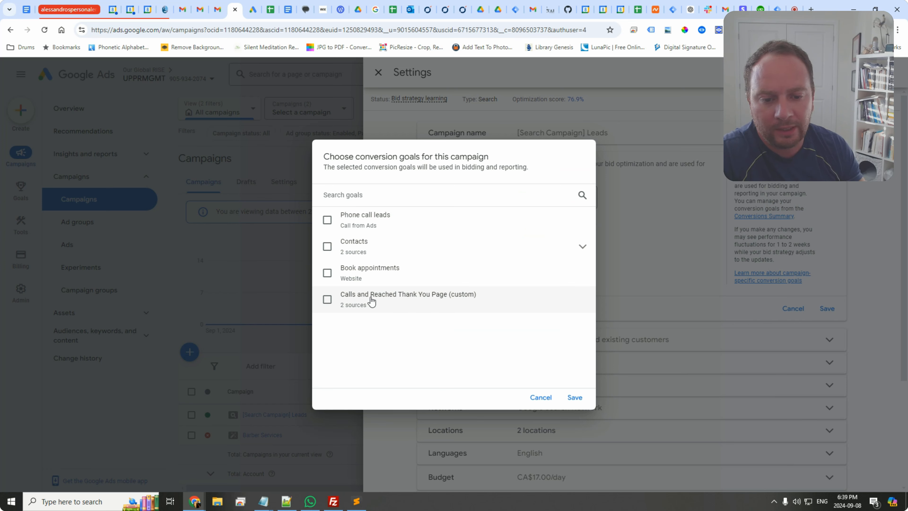
click(328, 300)
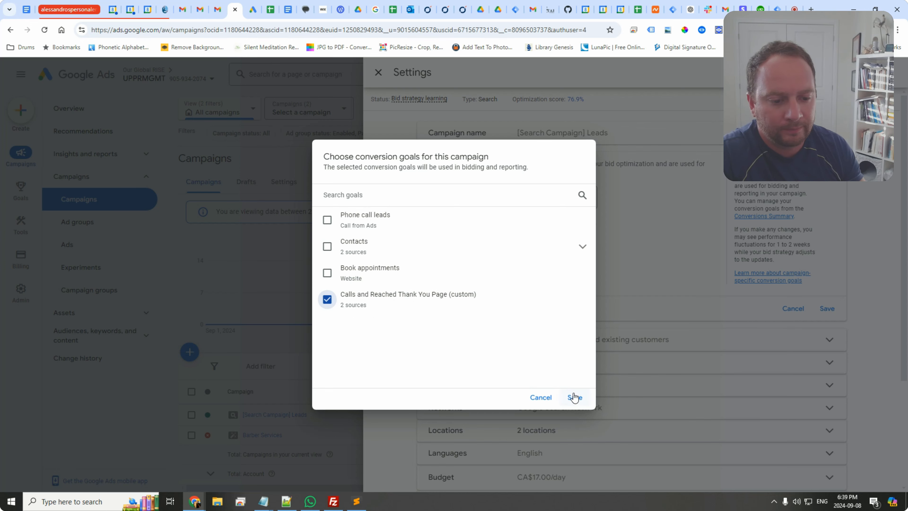
click(574, 398)
scroll(792, 333, down, 4)
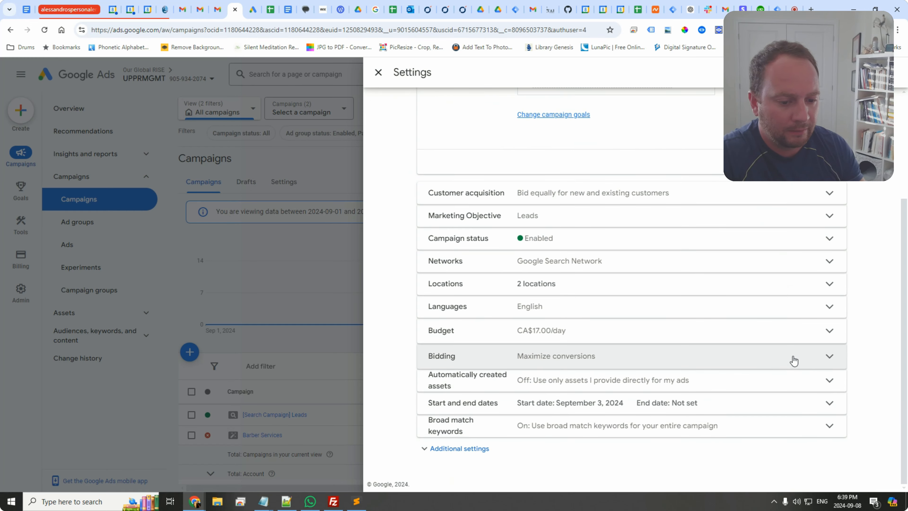
scroll(679, 294, up, 4)
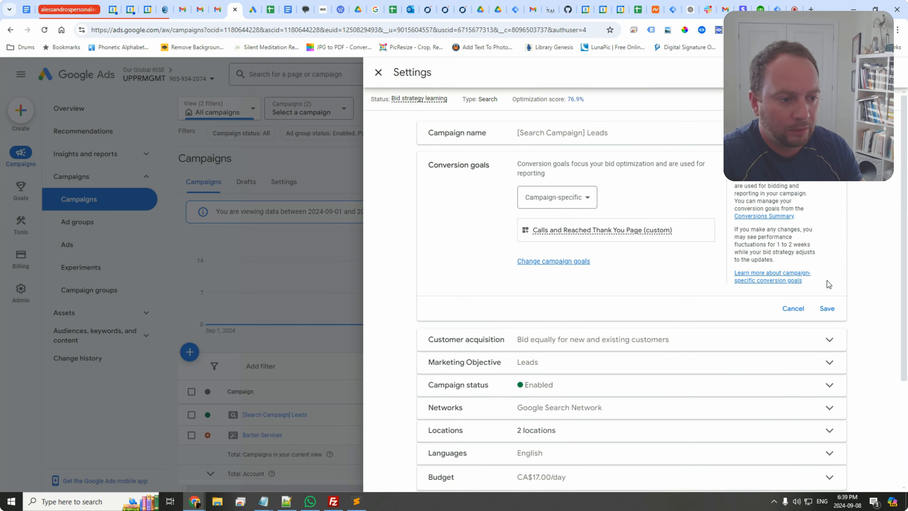
click(828, 310)
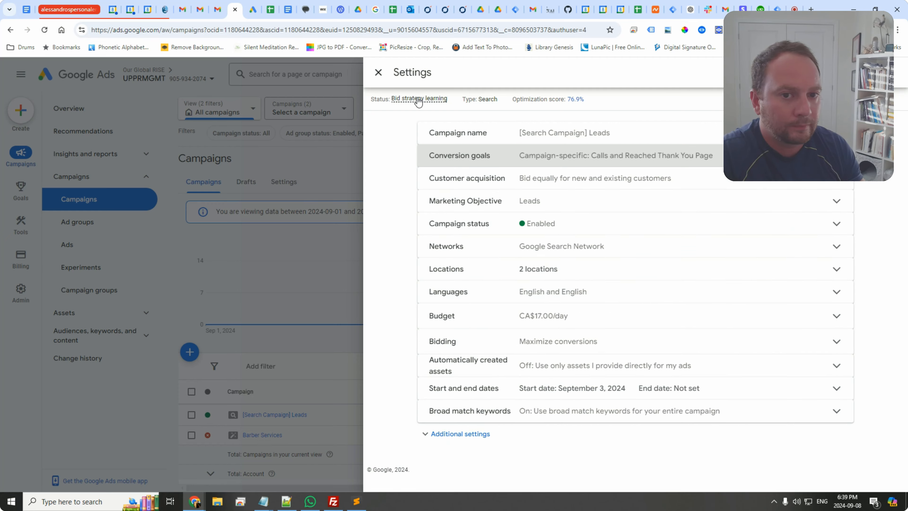
click(378, 73)
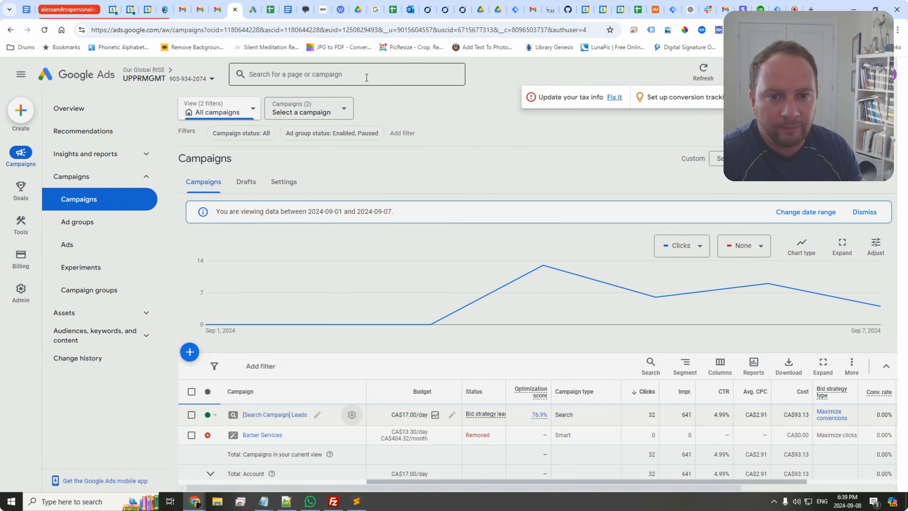